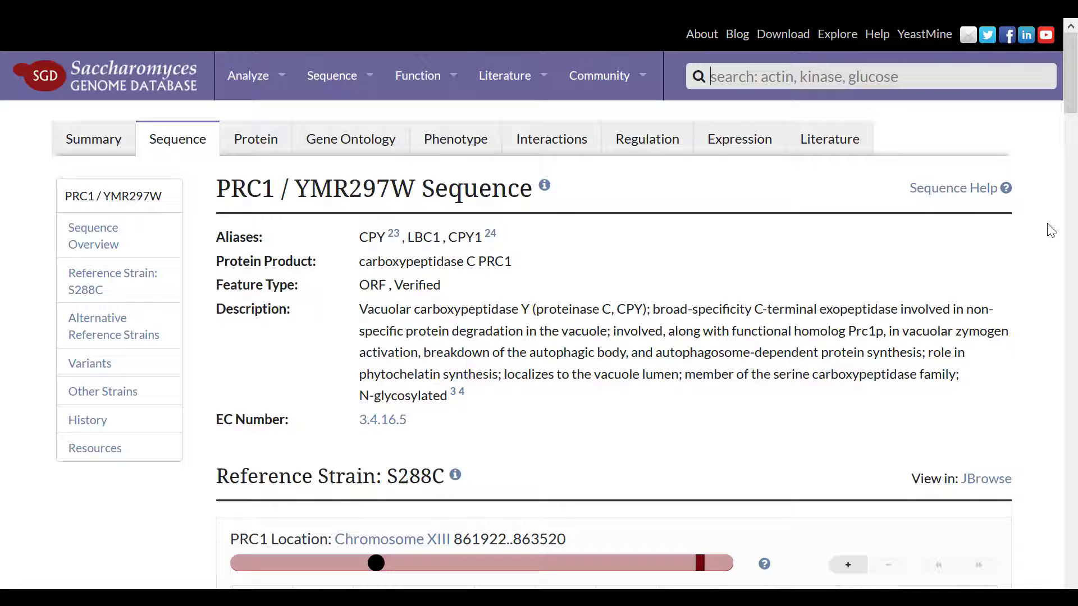
Step: Copy the complete PRC1/YMR297W genomic DNA sequence from the SGD page
{"action": "scroll", "coordinate": [1051, 231], "scroll_direction": "down", "scroll_amount": 20}
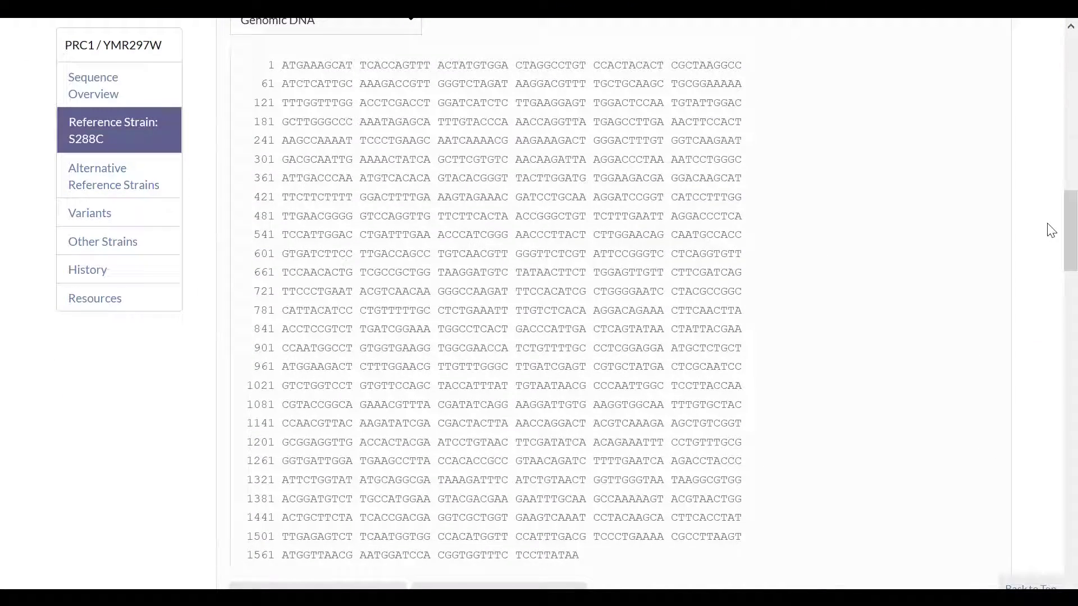
{"action": "left_click_drag", "start_coordinate": [282, 63], "coordinate": [600, 557]}
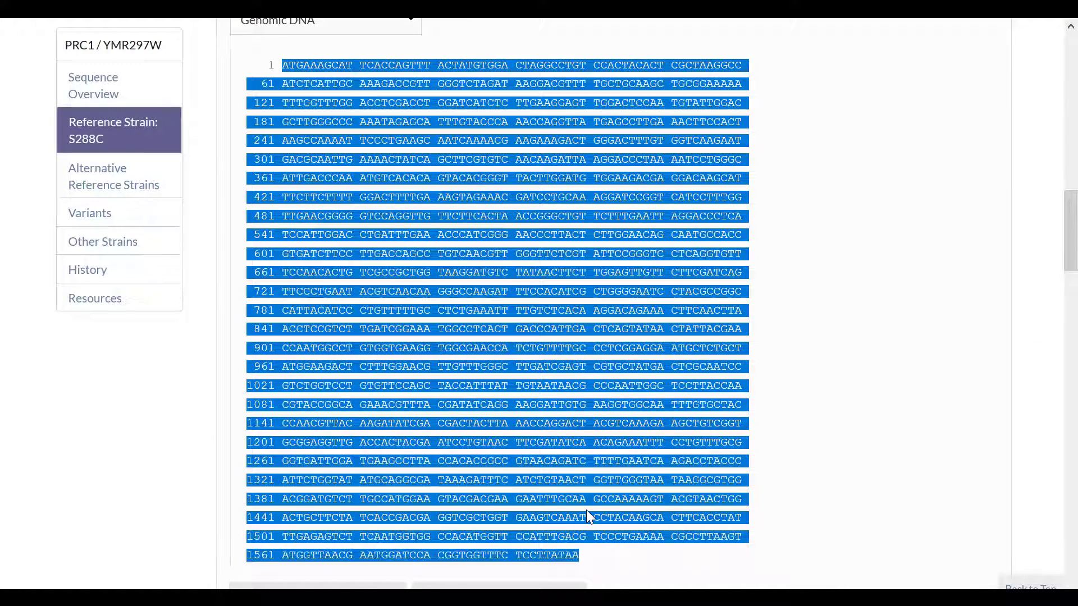
{"action": "right_click", "coordinate": [586, 505]}
{"action": "left_click", "coordinate": [652, 366]}
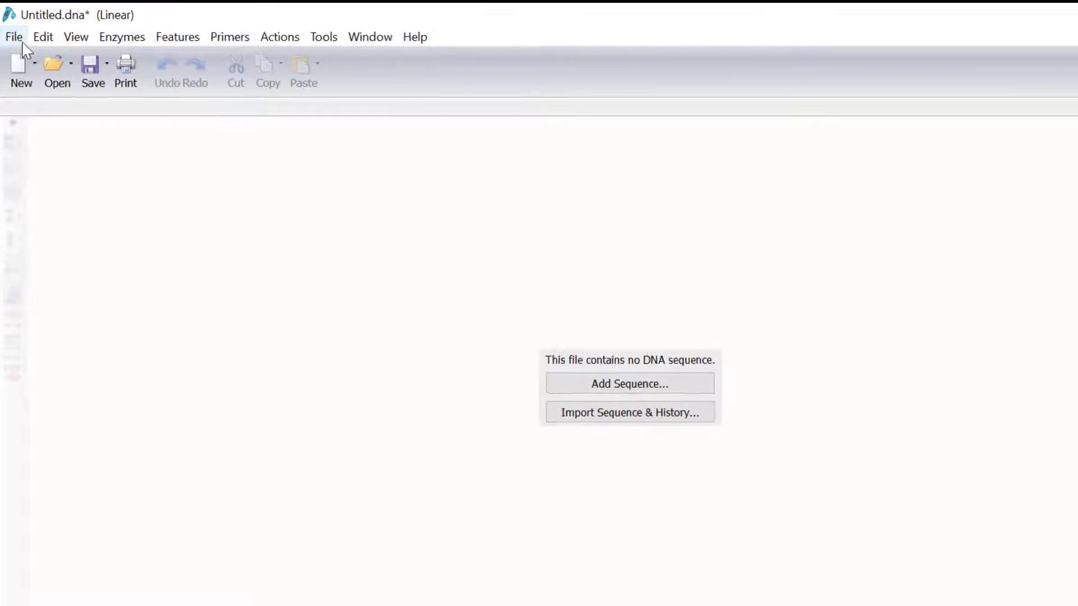
Step: Paste the copied PRC1 sequence into a new linear DNA file, Untitled 2.dna (1599 bp)
{"action": "left_click", "coordinate": [17, 38]}
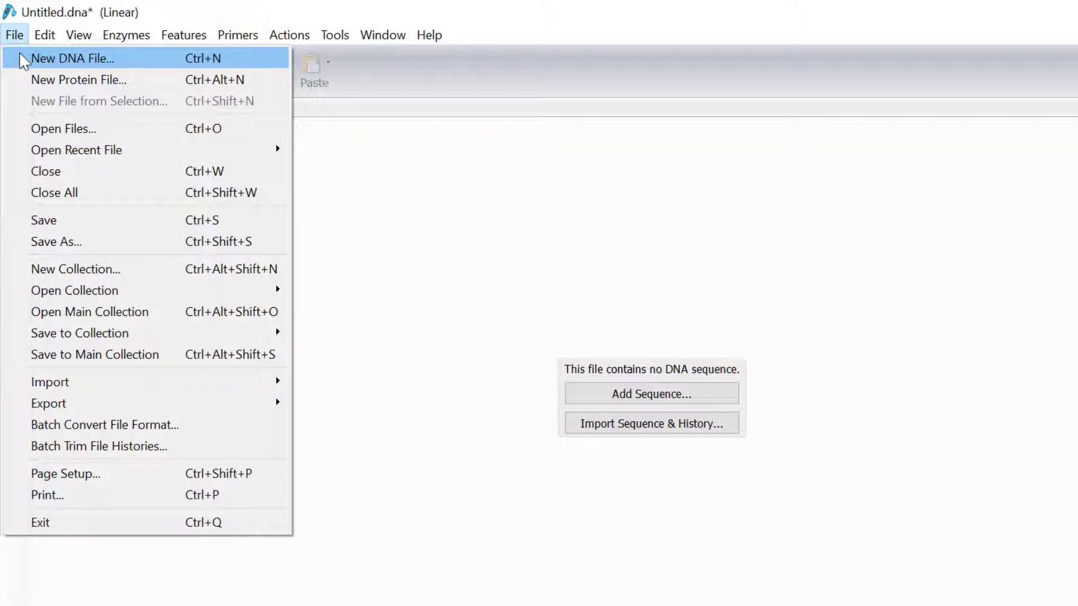
{"action": "left_click", "coordinate": [20, 58]}
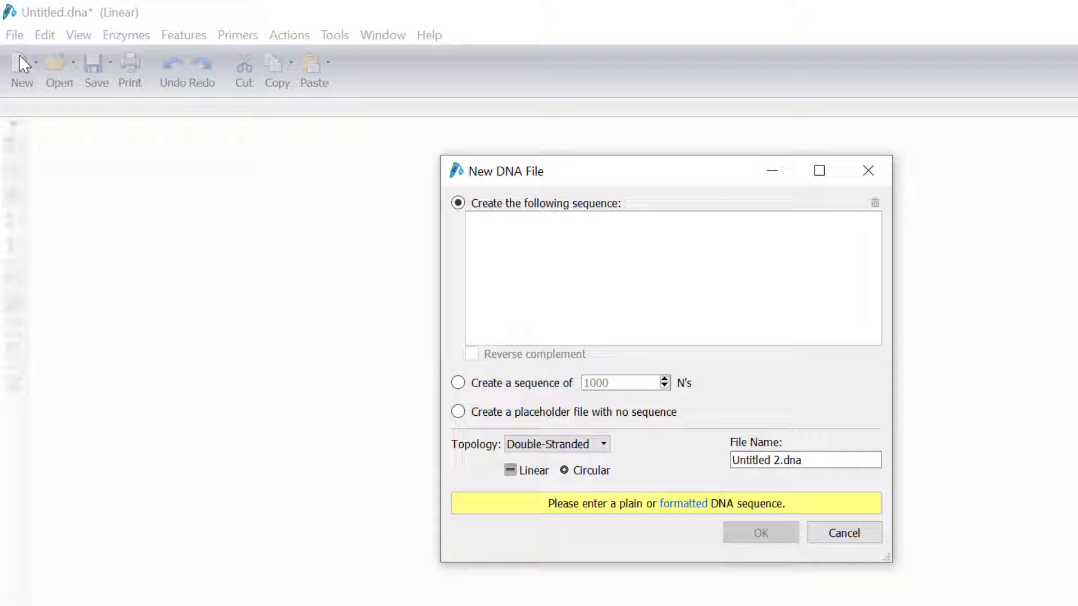
{"action": "right_click", "coordinate": [538, 244]}
{"action": "left_click", "coordinate": [581, 348]}
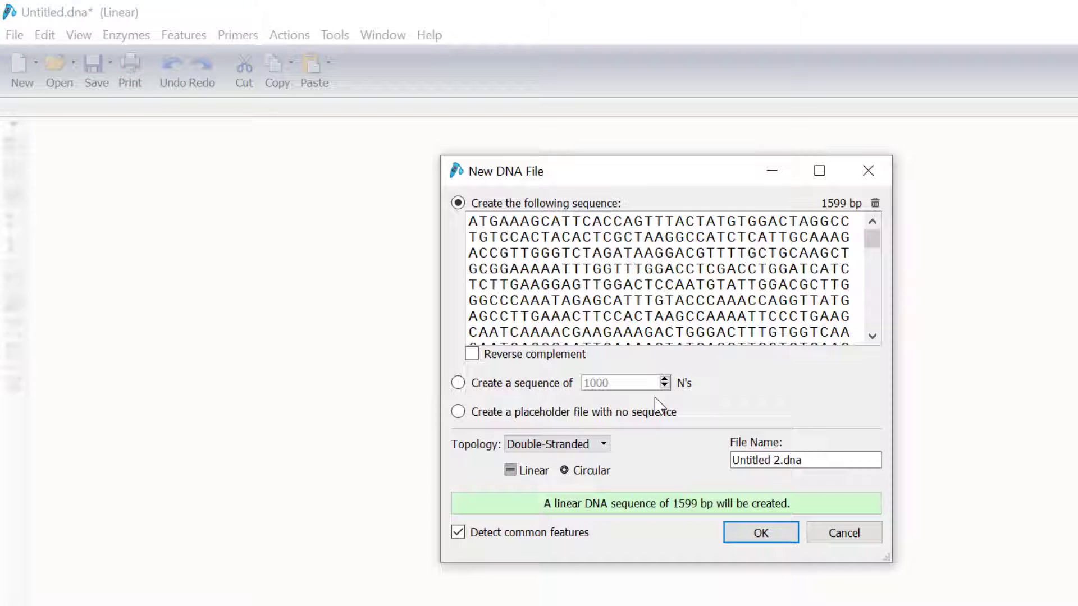
{"action": "left_click", "coordinate": [760, 533]}
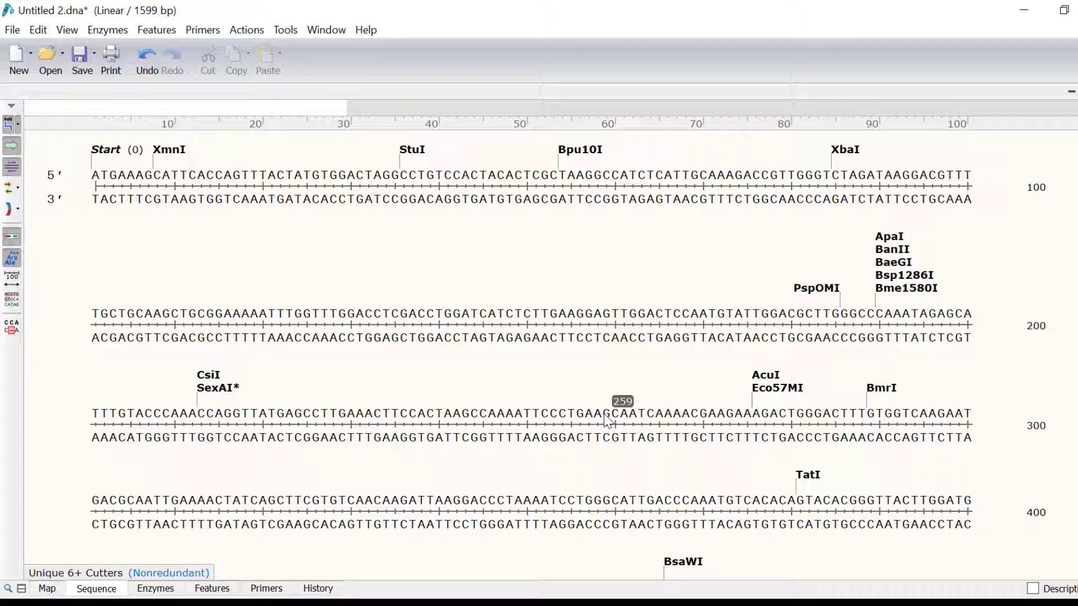
Step: Select the entire sequence and start a CDS feature named CPY over it
{"action": "left_click", "coordinate": [45, 30]}
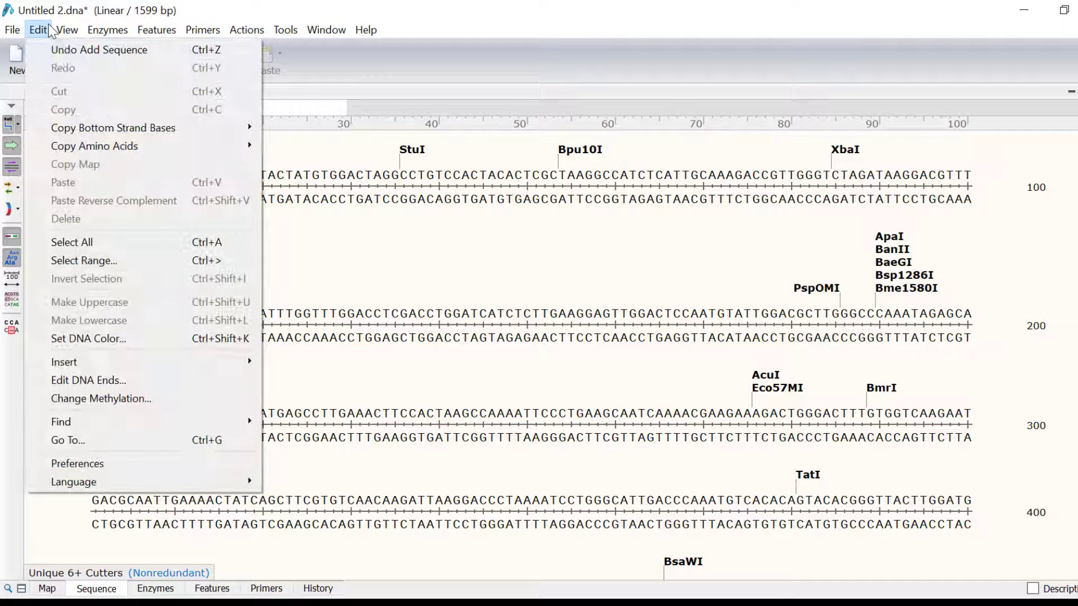
{"action": "left_click", "coordinate": [75, 242]}
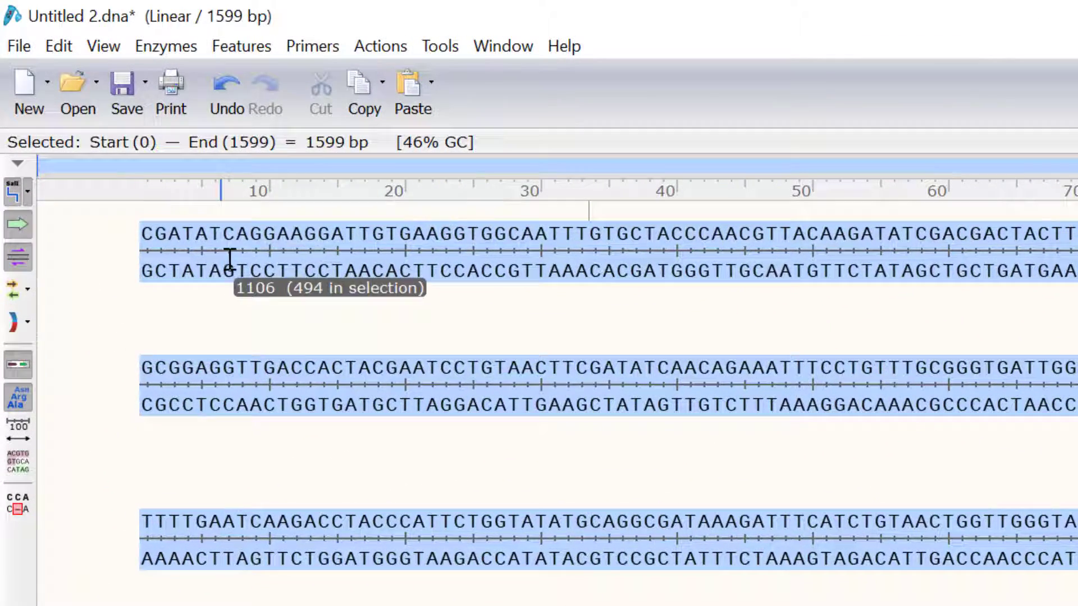
{"action": "left_click", "coordinate": [271, 45]}
{"action": "left_click", "coordinate": [294, 77]}
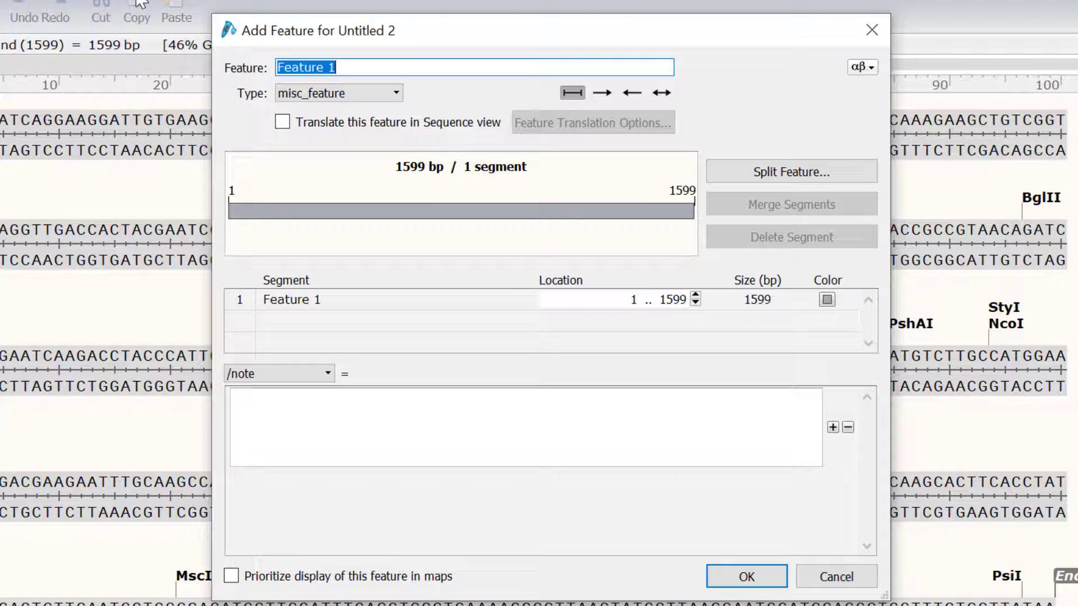
{"action": "type", "text": "CPY"}
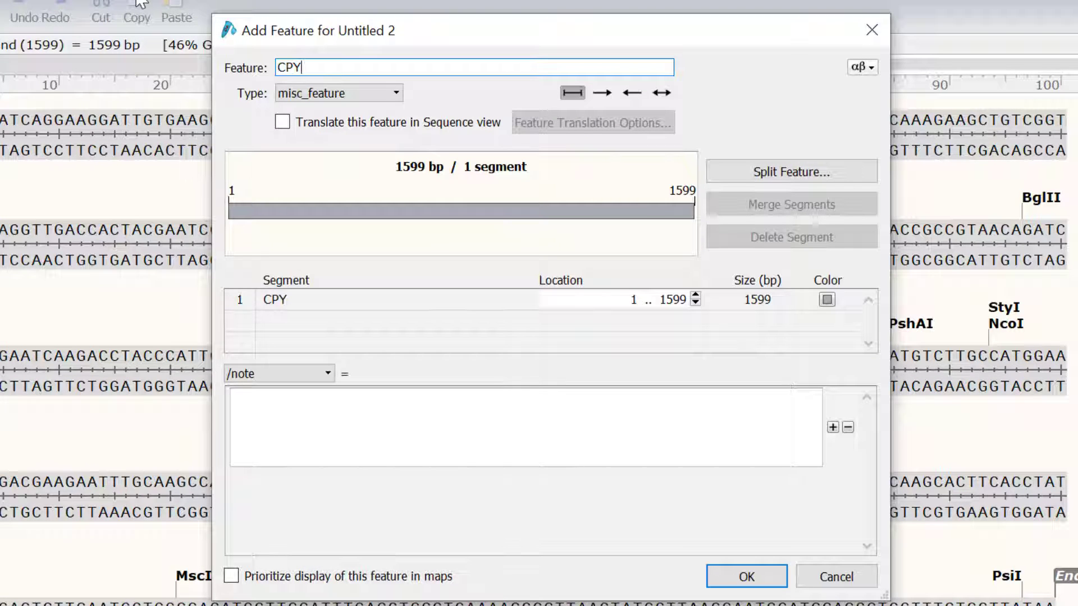
{"action": "left_click", "coordinate": [308, 94]}
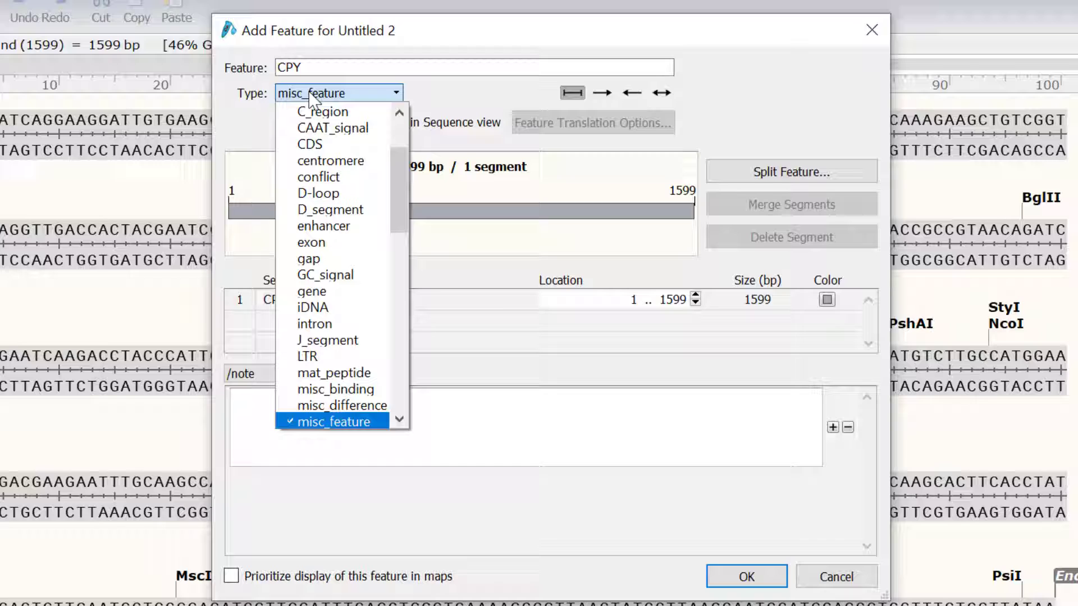
{"action": "left_click", "coordinate": [345, 145]}
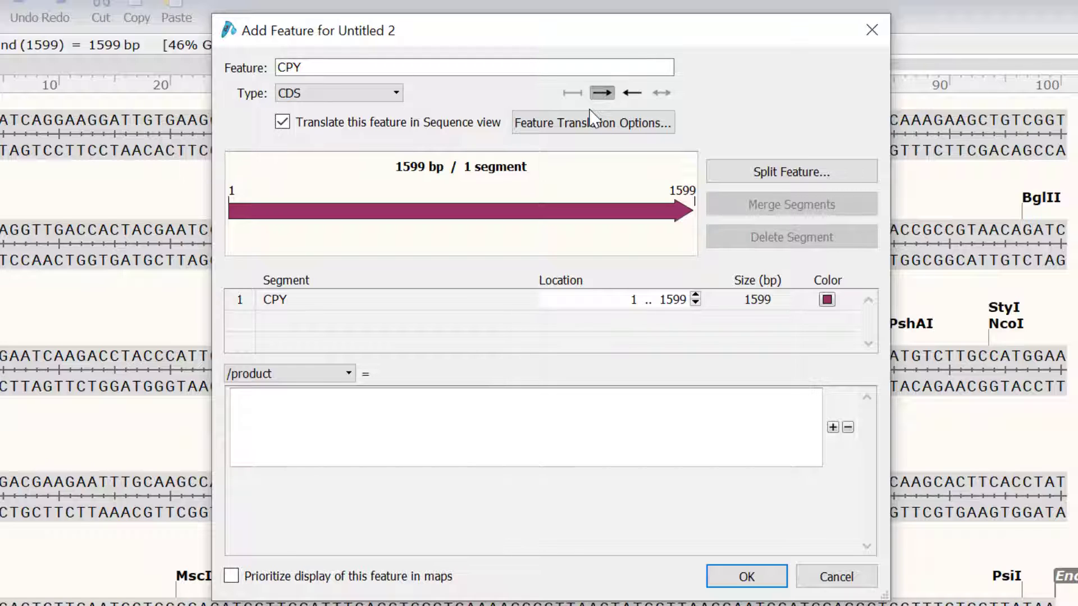
Step: Give CPY the product 'Vacuolar carboxypeptidase Y' and add the feature
{"action": "left_click", "coordinate": [420, 422]}
{"action": "type", "text": "Vacuolar carboxy"}
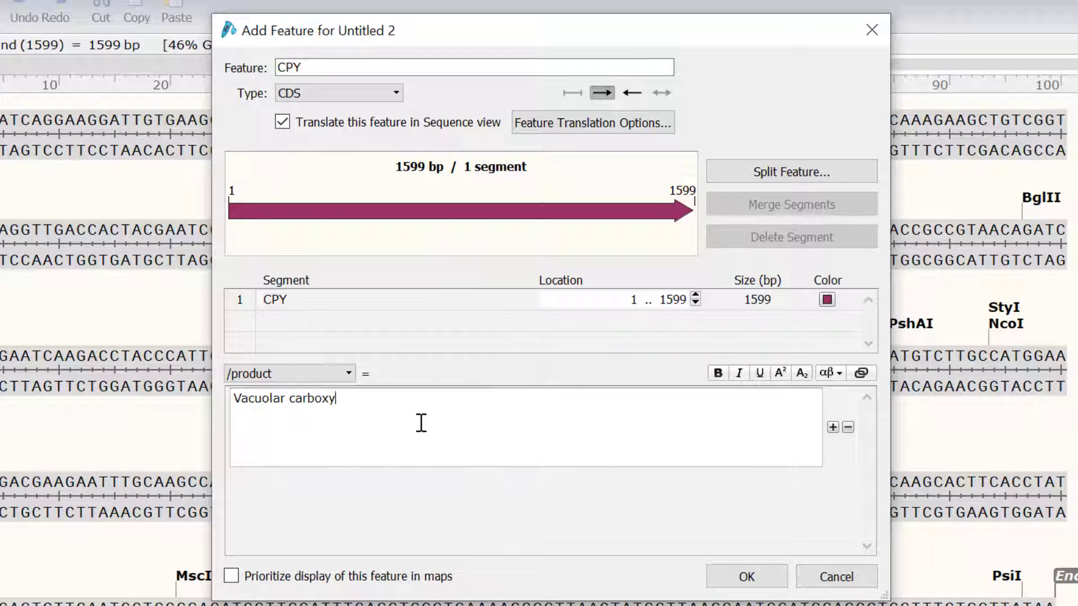
{"action": "type", "text": "peptidase Y"}
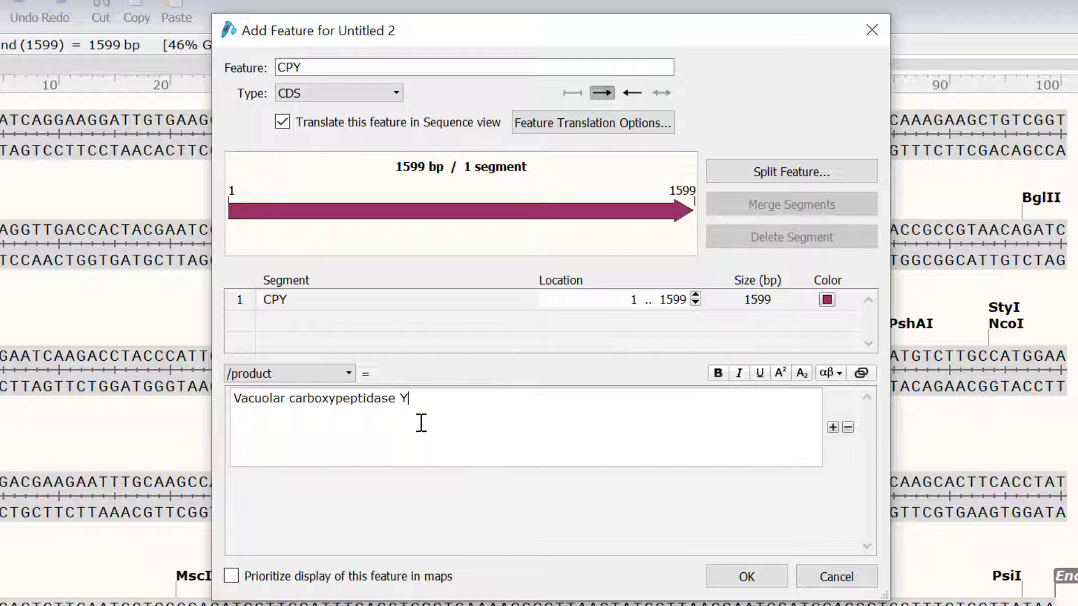
{"action": "left_click", "coordinate": [334, 377]}
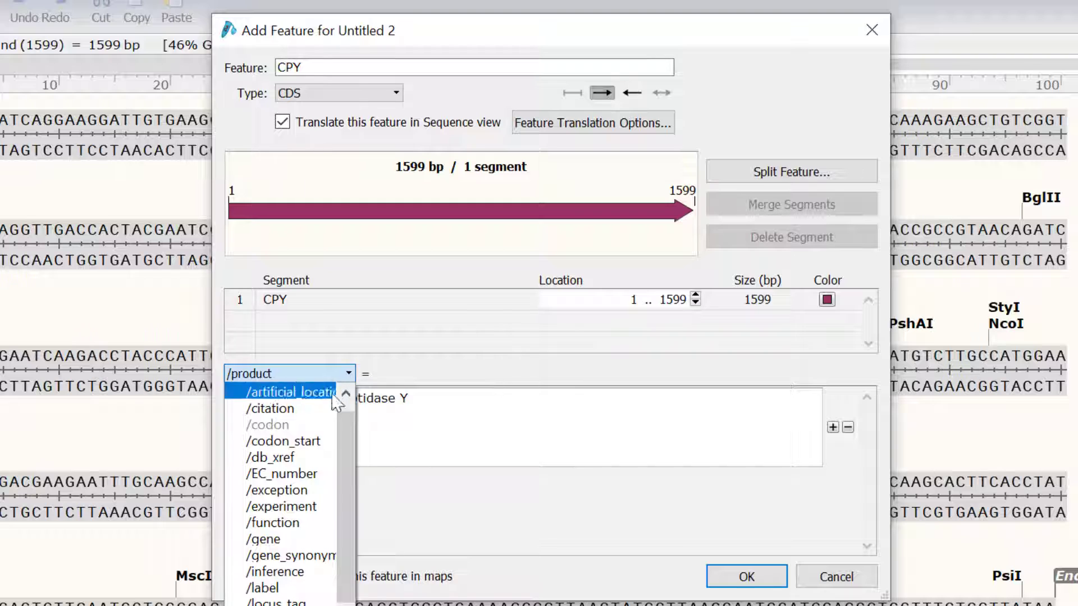
{"action": "left_click", "coordinate": [462, 508]}
{"action": "left_click", "coordinate": [746, 578]}
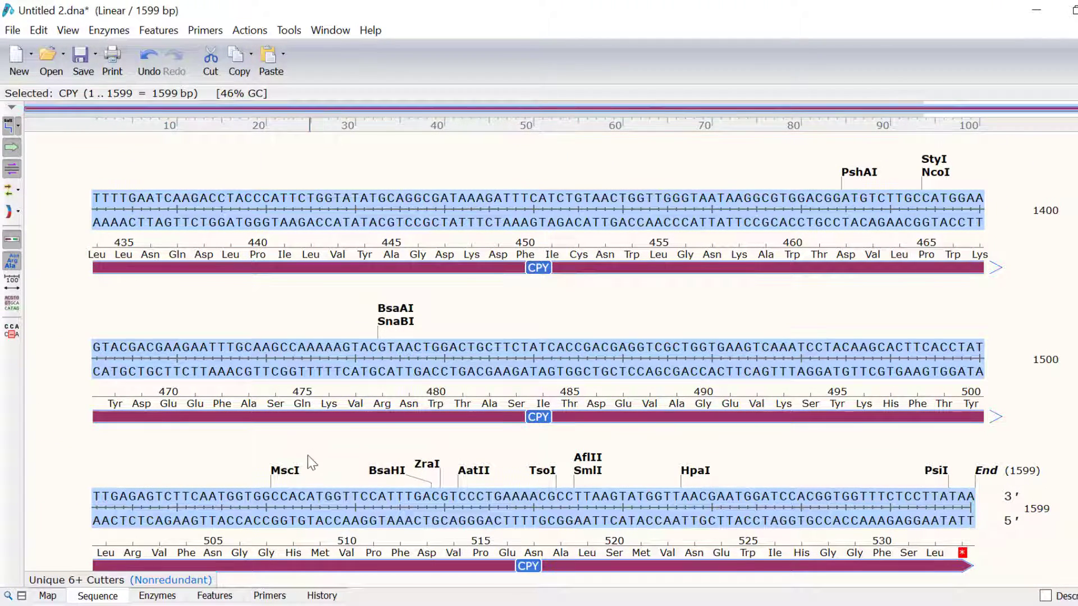
{"action": "left_click", "coordinate": [232, 599]}
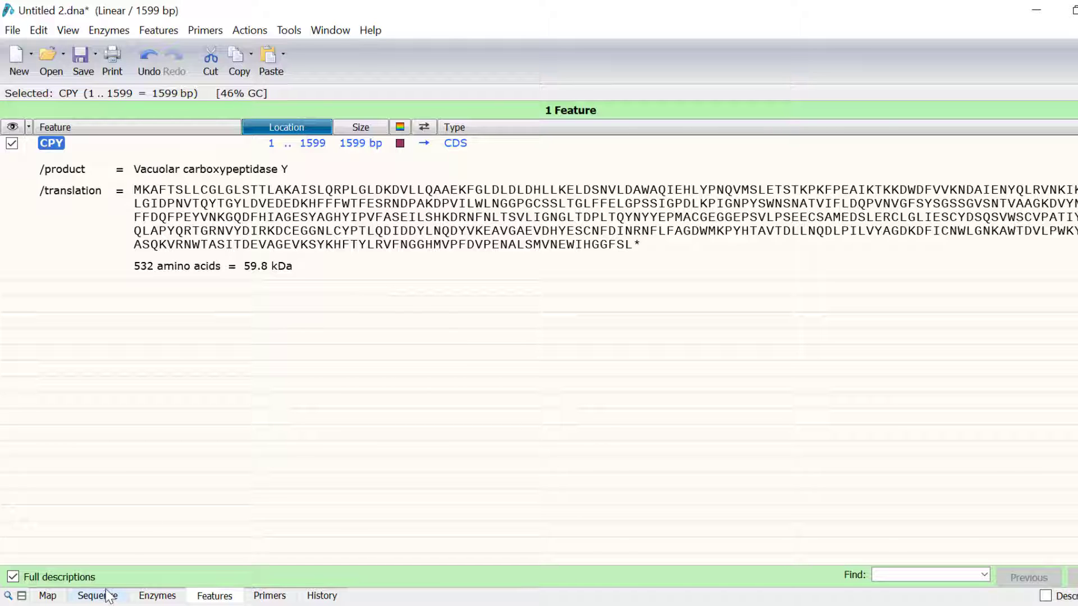
{"action": "left_click", "coordinate": [98, 595]}
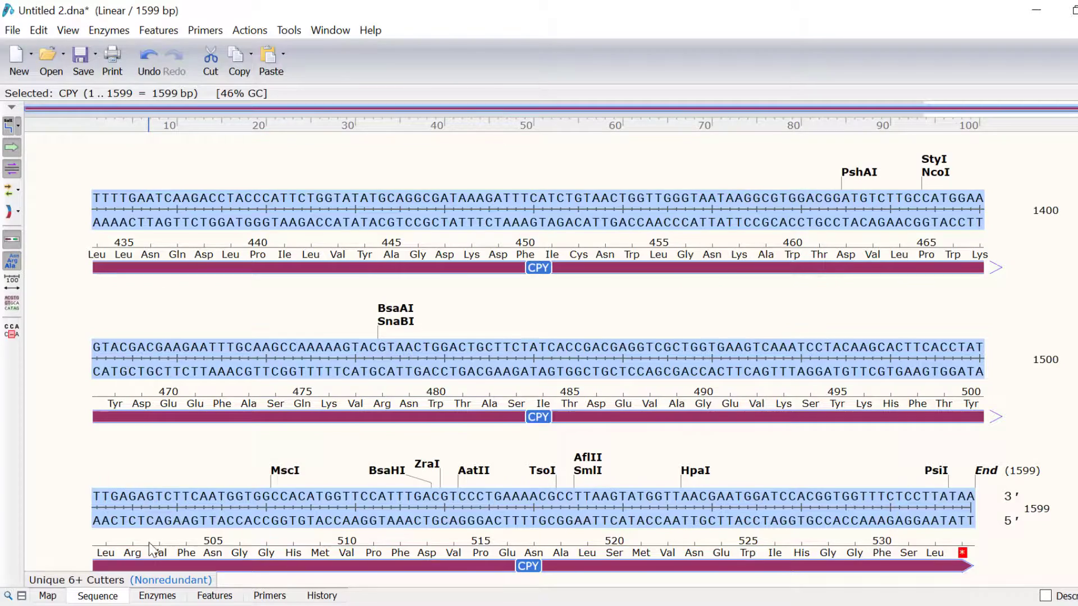
{"action": "scroll", "coordinate": [149, 544], "scroll_direction": "up", "scroll_amount": 4}
{"action": "scroll", "coordinate": [149, 543], "scroll_direction": "up", "scroll_amount": 20}
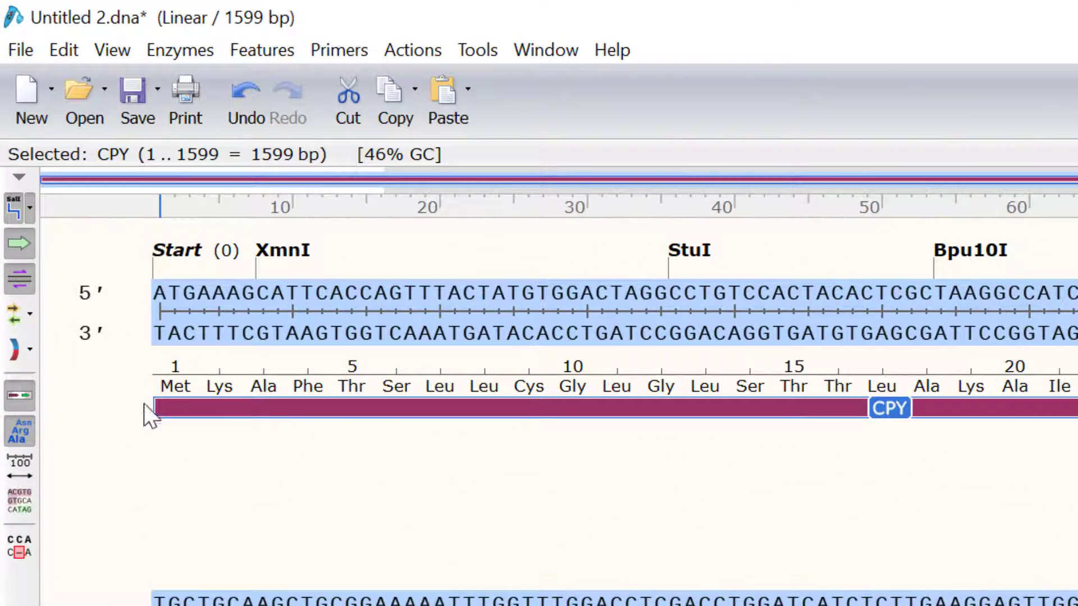
Step: Select CPY residues Met1 through Ala20 and split bases 1–60 into a separate segment
{"action": "left_click", "coordinate": [164, 386]}
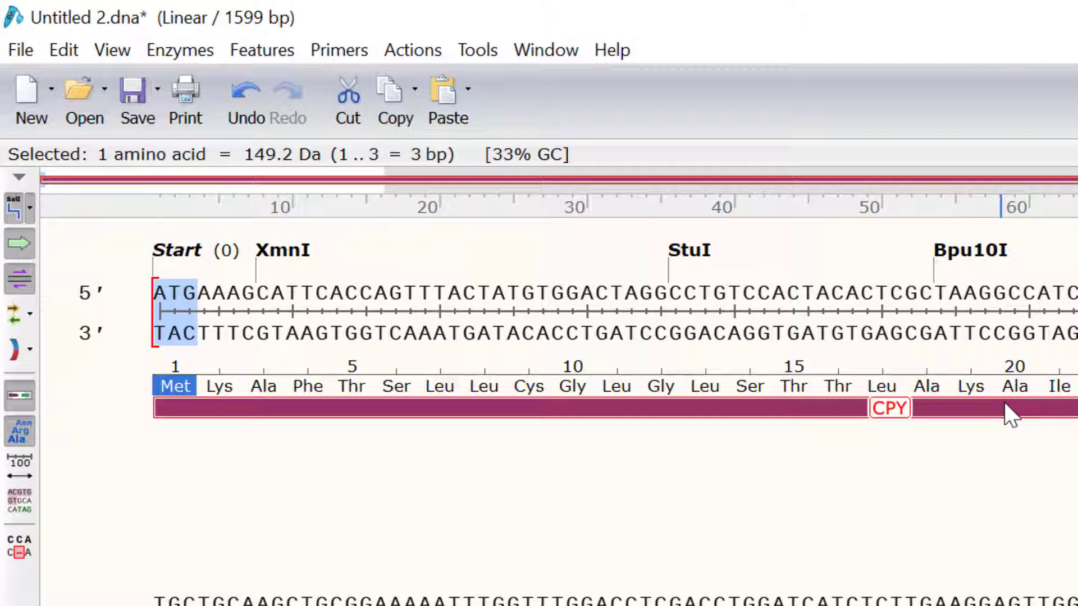
{"action": "left_click", "coordinate": [1016, 385], "text": "shift"}
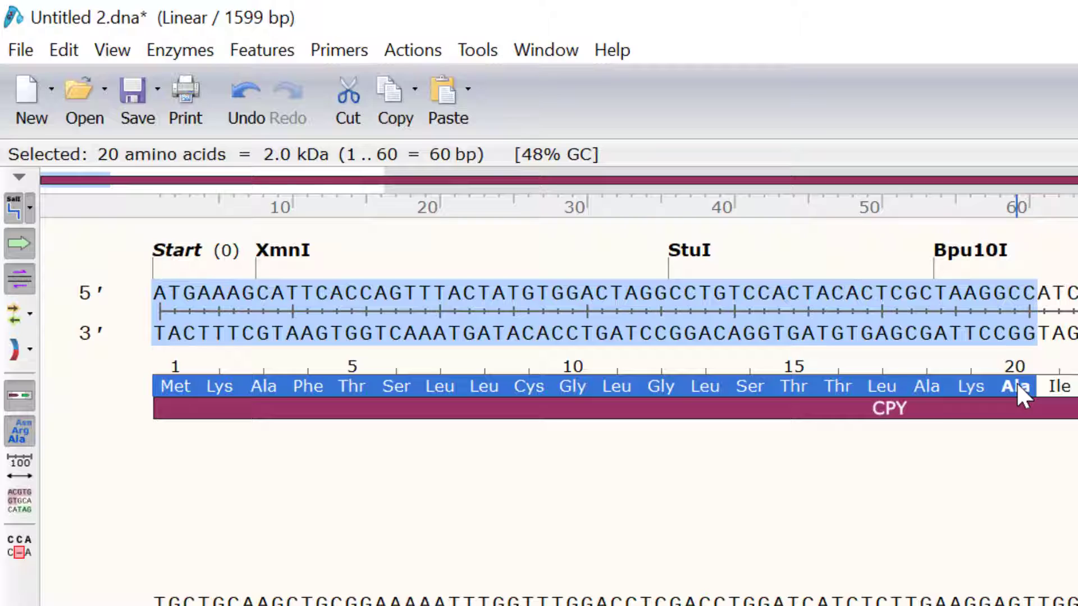
{"action": "left_click", "coordinate": [278, 50]}
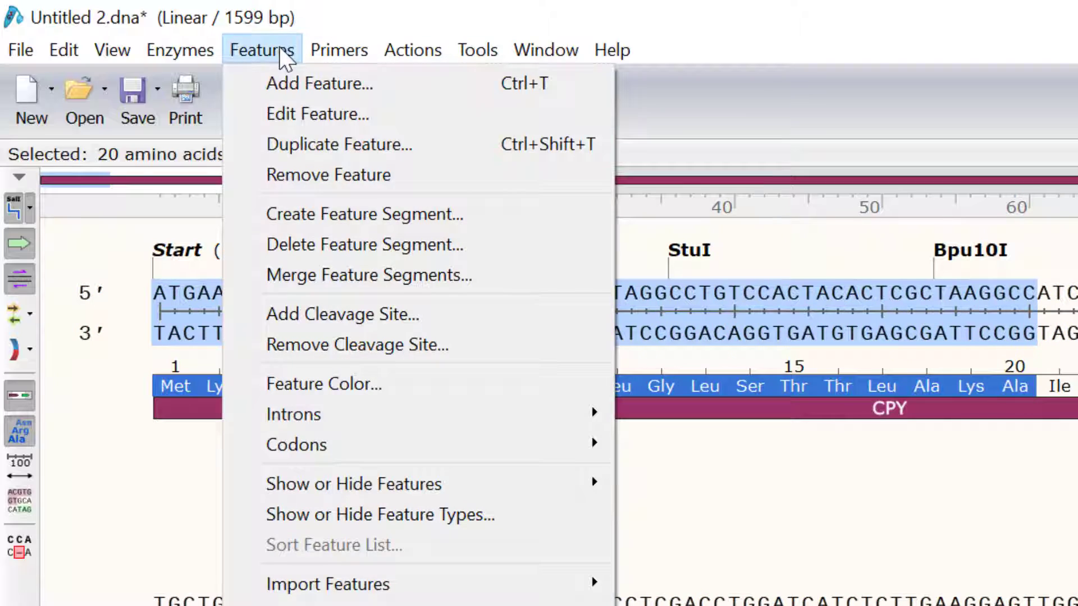
{"action": "left_click", "coordinate": [308, 215]}
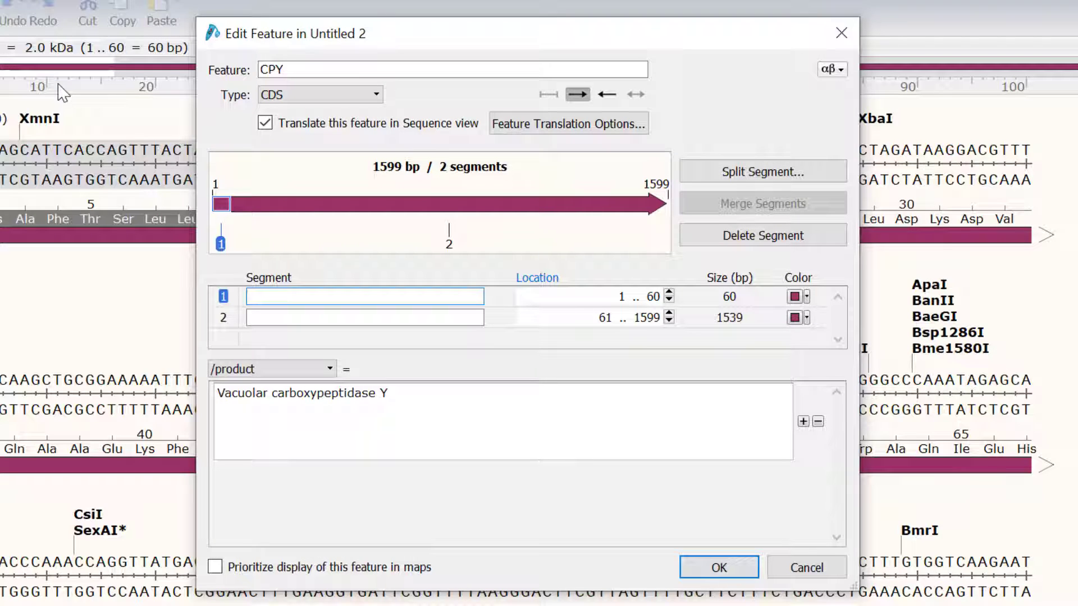
Step: Name the new segment 'Presequence', colour it light pink, and apply
{"action": "type", "text": "Presequence"}
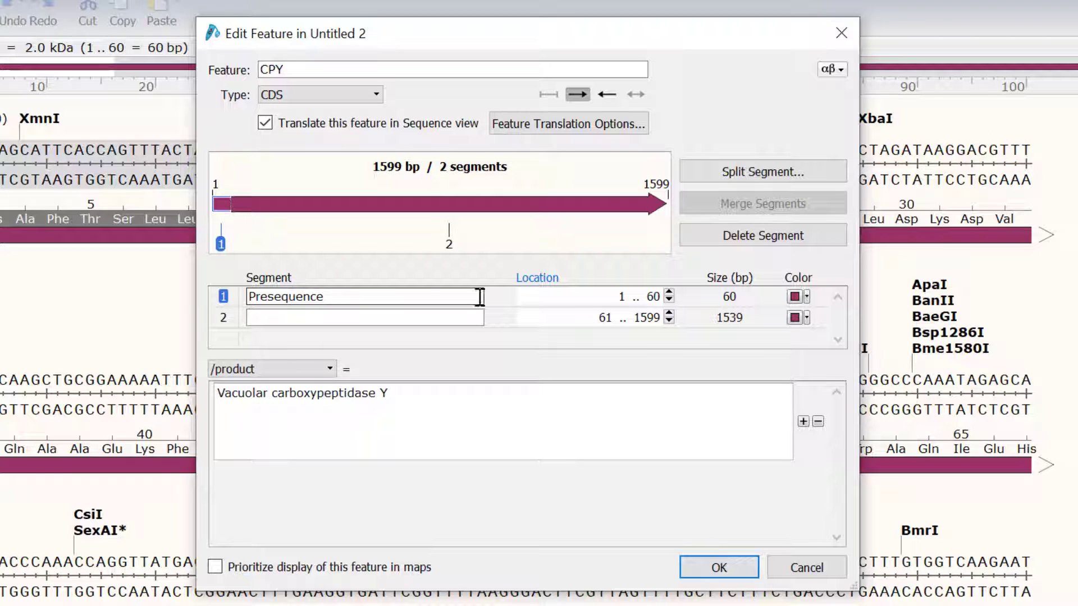
{"action": "key", "text": "Return"}
{"action": "left_click", "coordinate": [792, 317]}
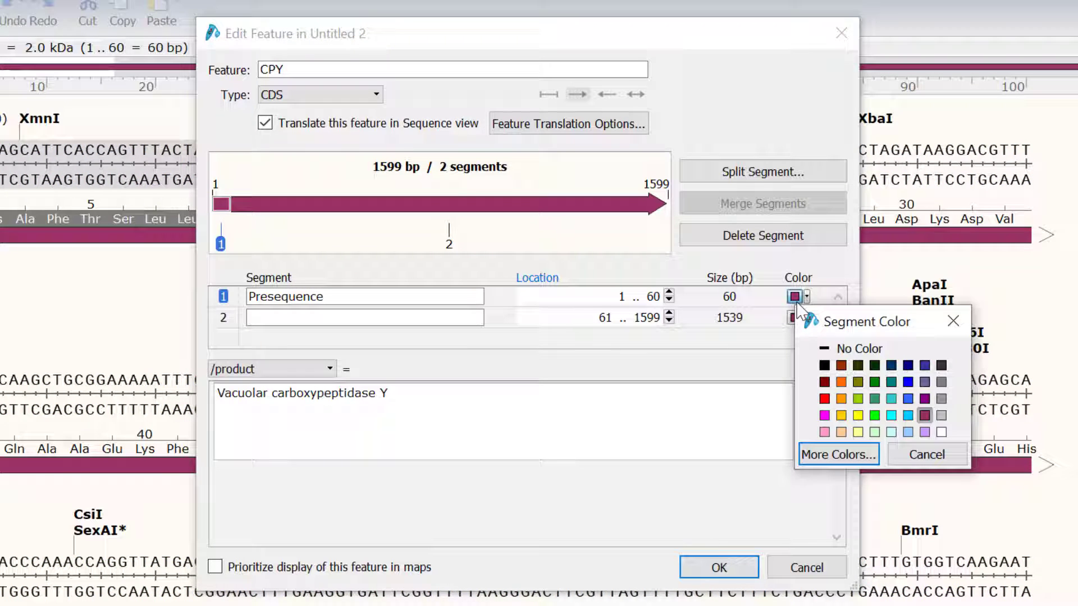
{"action": "left_click", "coordinate": [824, 431]}
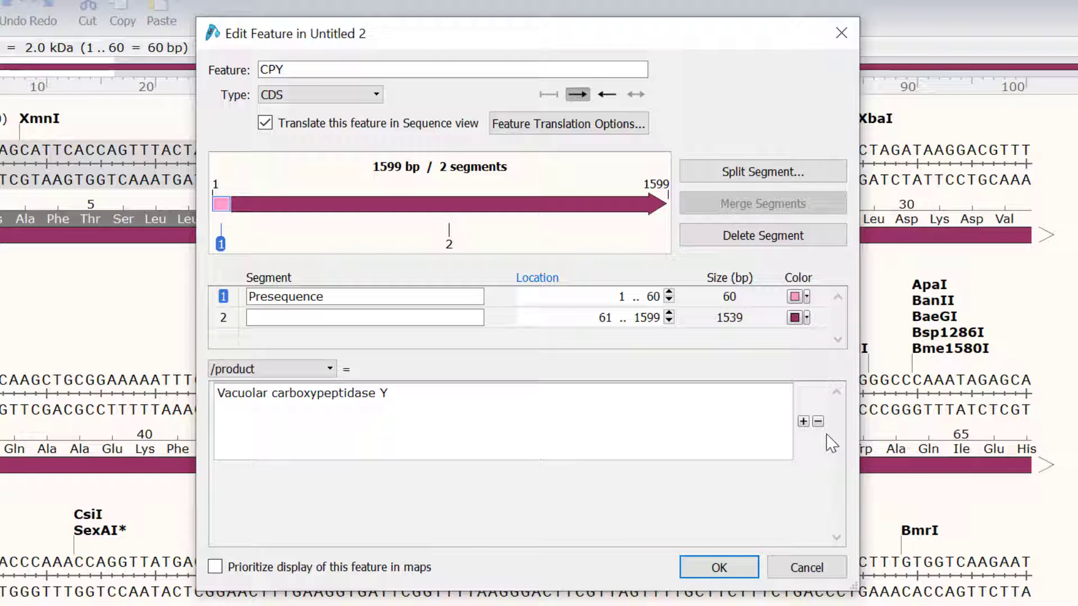
{"action": "left_click", "coordinate": [745, 569]}
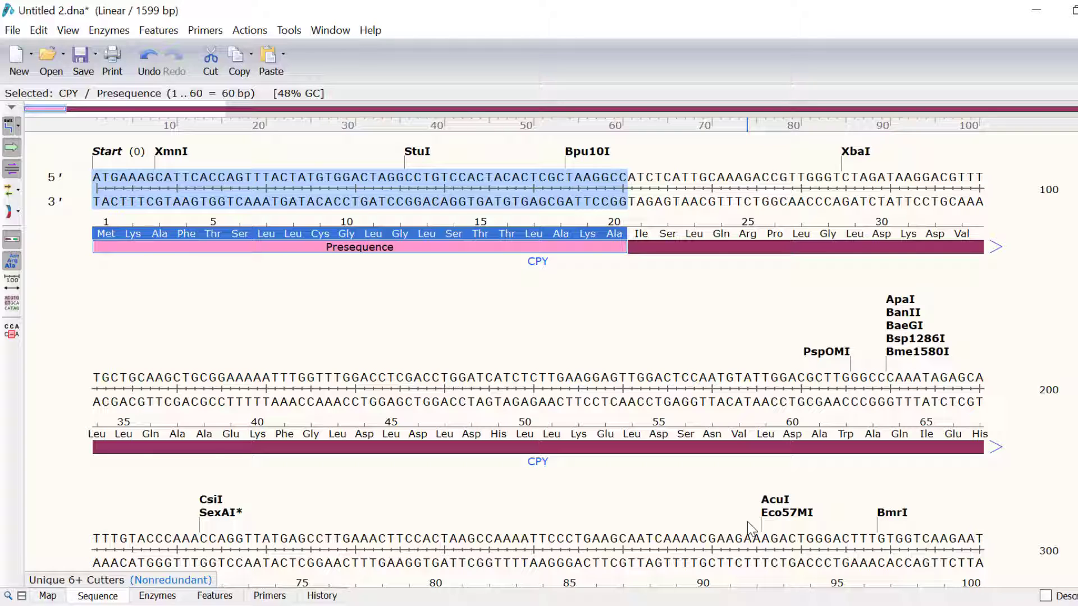
Step: Select bases 61–333 and turn them into a new CPY feature segment
{"action": "left_click", "coordinate": [642, 231]}
{"action": "scroll", "coordinate": [532, 365], "scroll_direction": "down", "scroll_amount": 6}
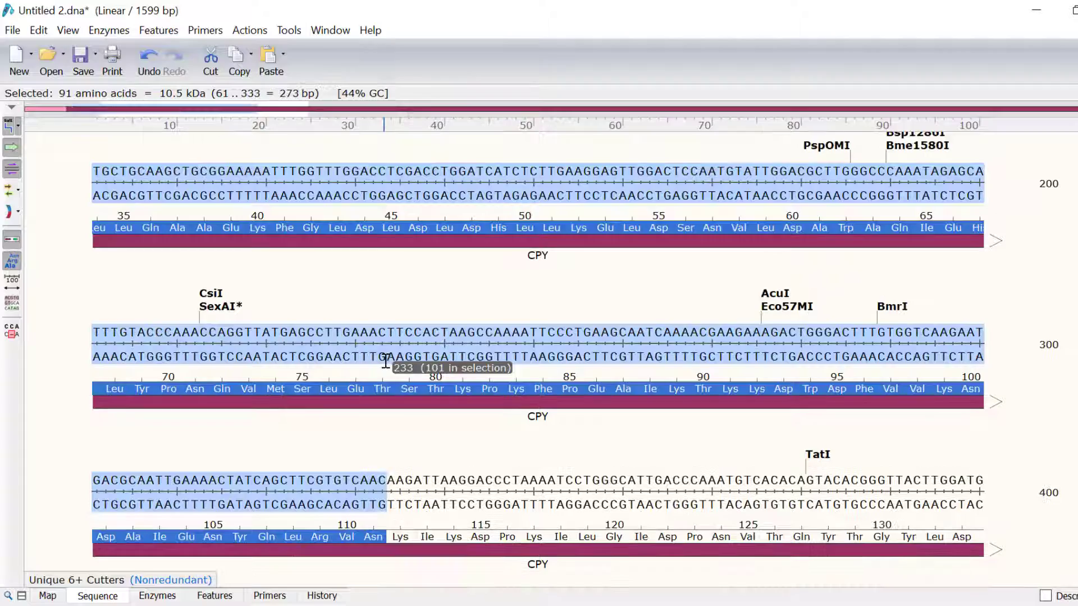
{"action": "left_click", "coordinate": [387, 359], "text": "shift"}
{"action": "scroll", "coordinate": [404, 359], "scroll_direction": "up", "scroll_amount": 2}
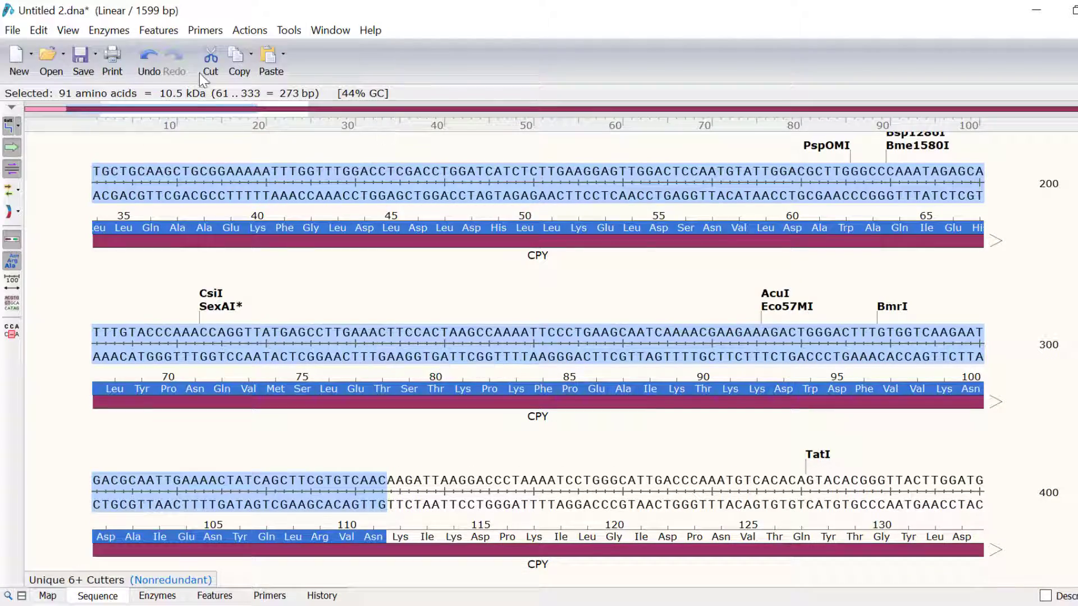
{"action": "left_click", "coordinate": [172, 30]}
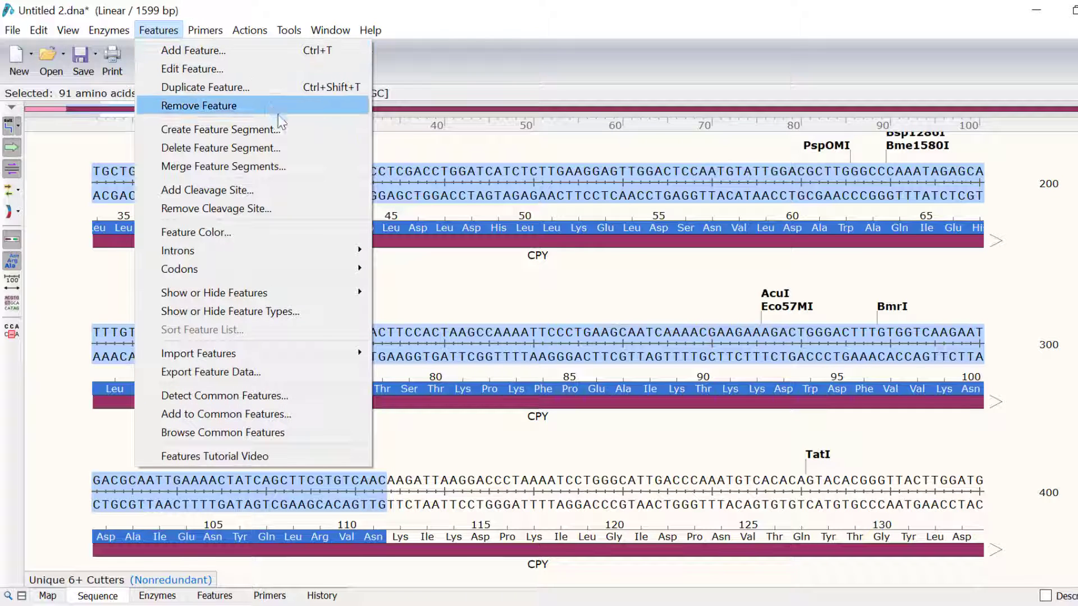
{"action": "left_click", "coordinate": [284, 129]}
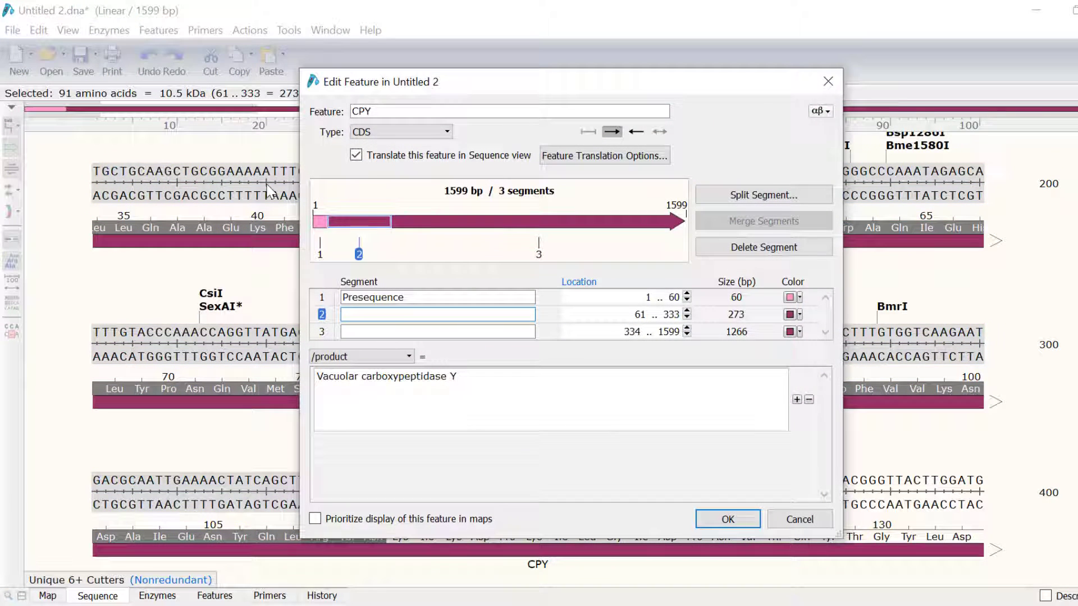
Step: Name the segment 'Propeptide', colour it bright green, and apply
{"action": "type", "text": "Propeptide"}
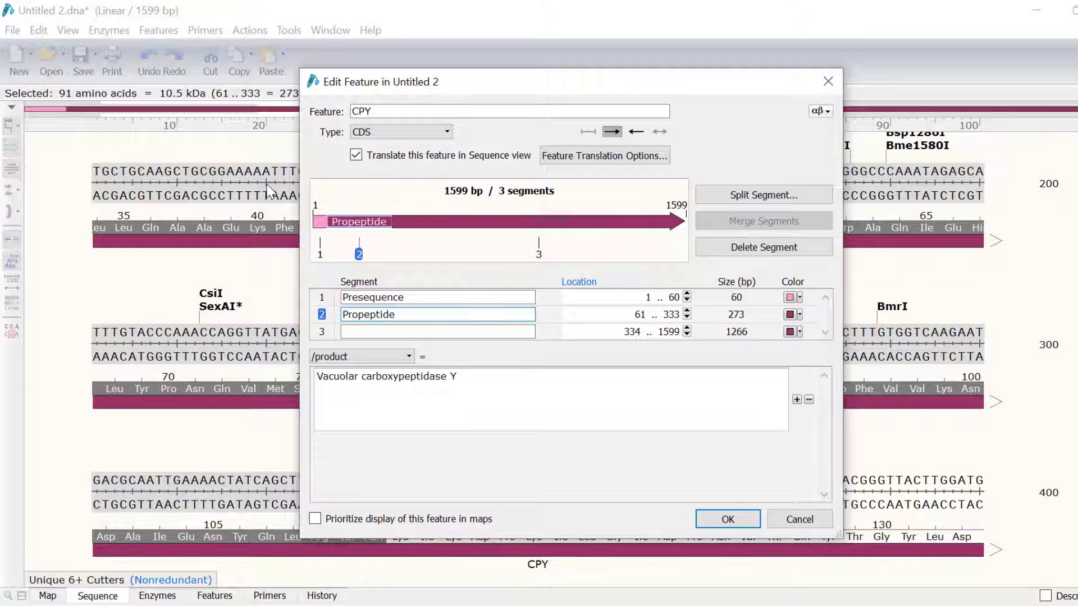
{"action": "left_click", "coordinate": [790, 314]}
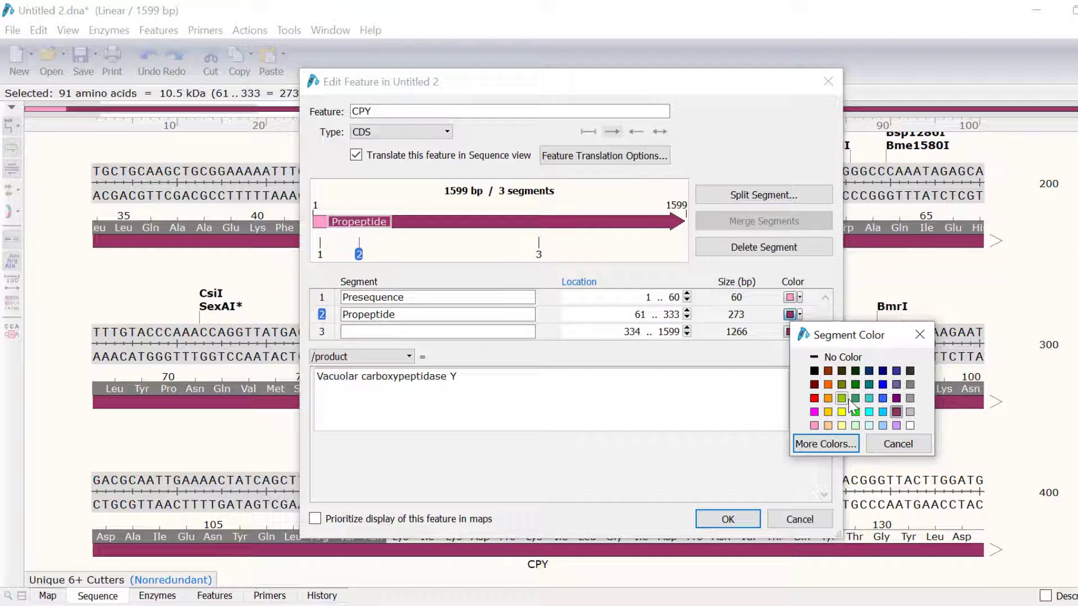
{"action": "left_click", "coordinate": [854, 412]}
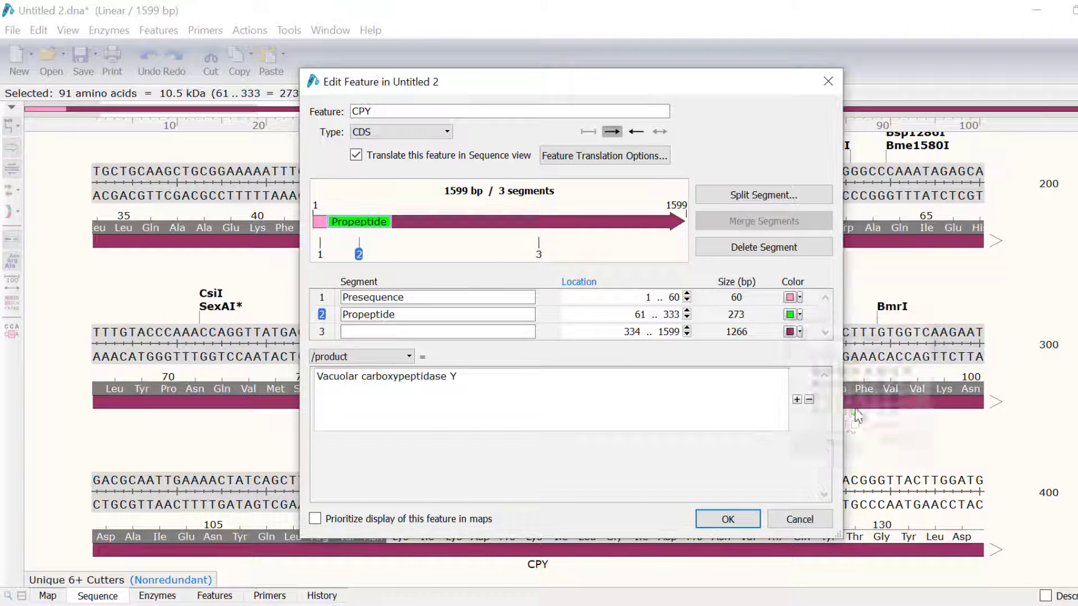
{"action": "left_click", "coordinate": [743, 521]}
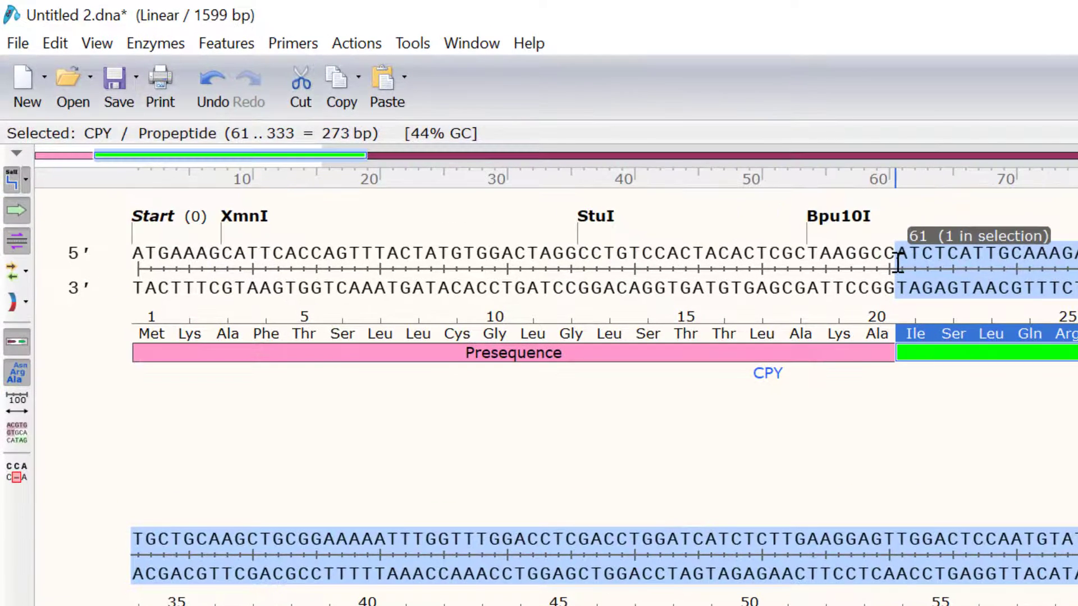
Step: Insert a cleavage site after base 60 and inspect it at the Presequence/Propeptide boundary
{"action": "left_click", "coordinate": [857, 260]}
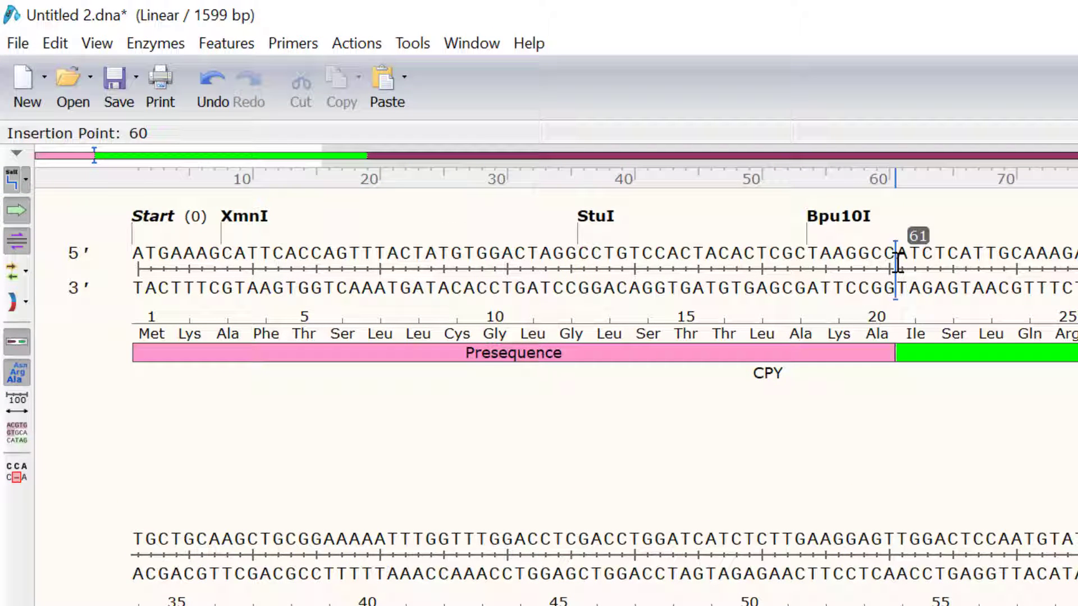
{"action": "left_click", "coordinate": [238, 42]}
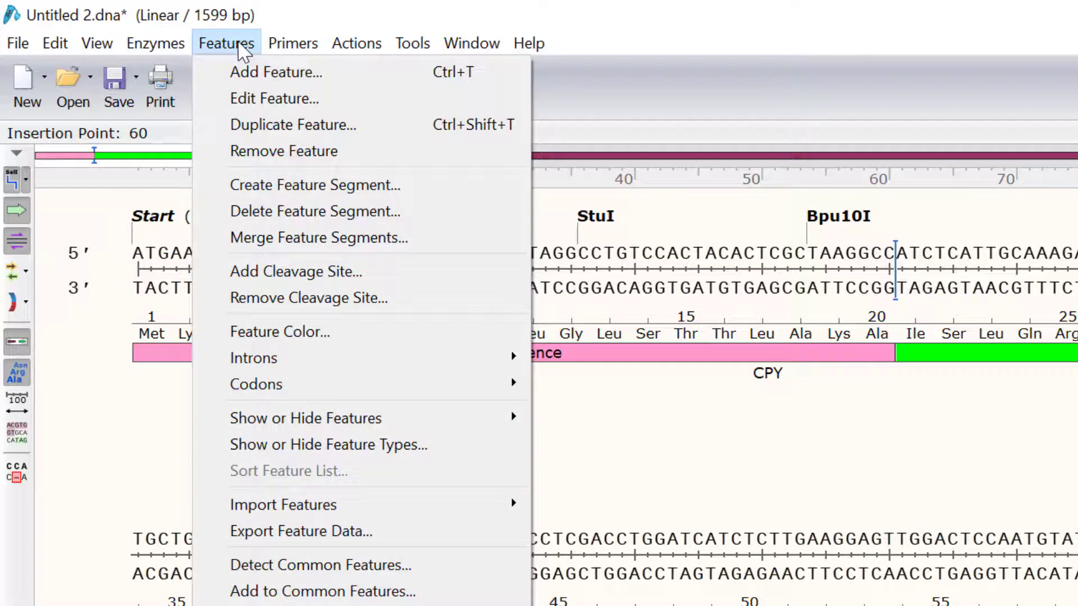
{"action": "left_click", "coordinate": [412, 281]}
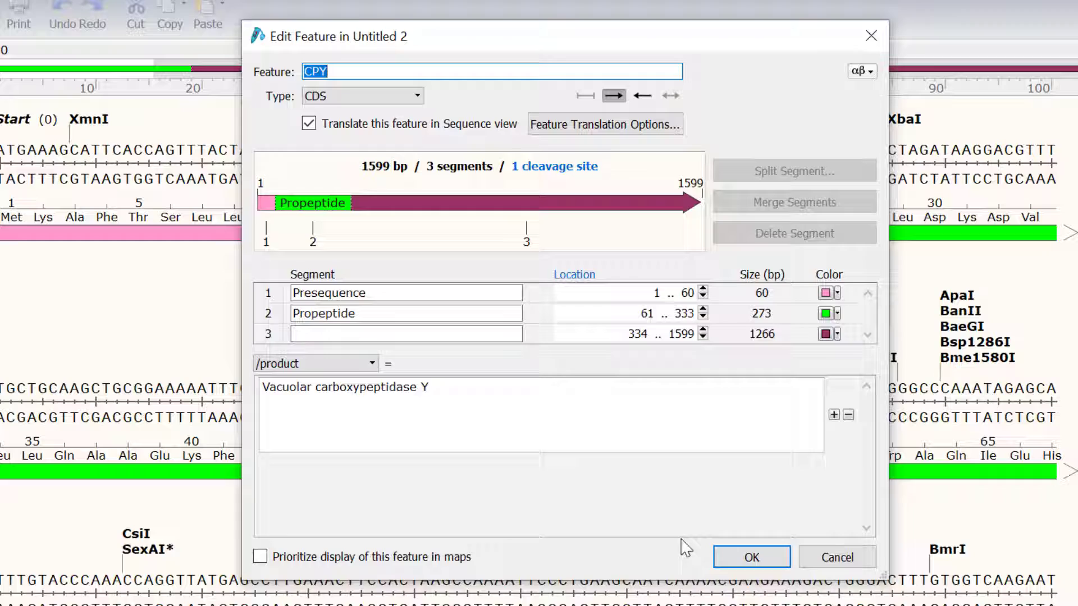
{"action": "left_click", "coordinate": [747, 555]}
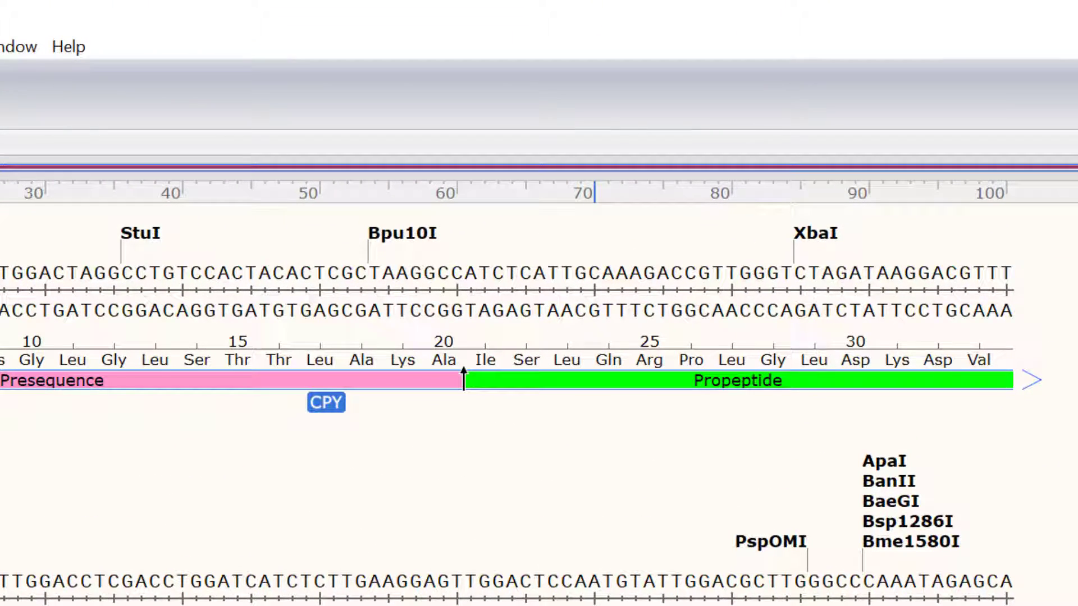
{"action": "left_click", "coordinate": [463, 376]}
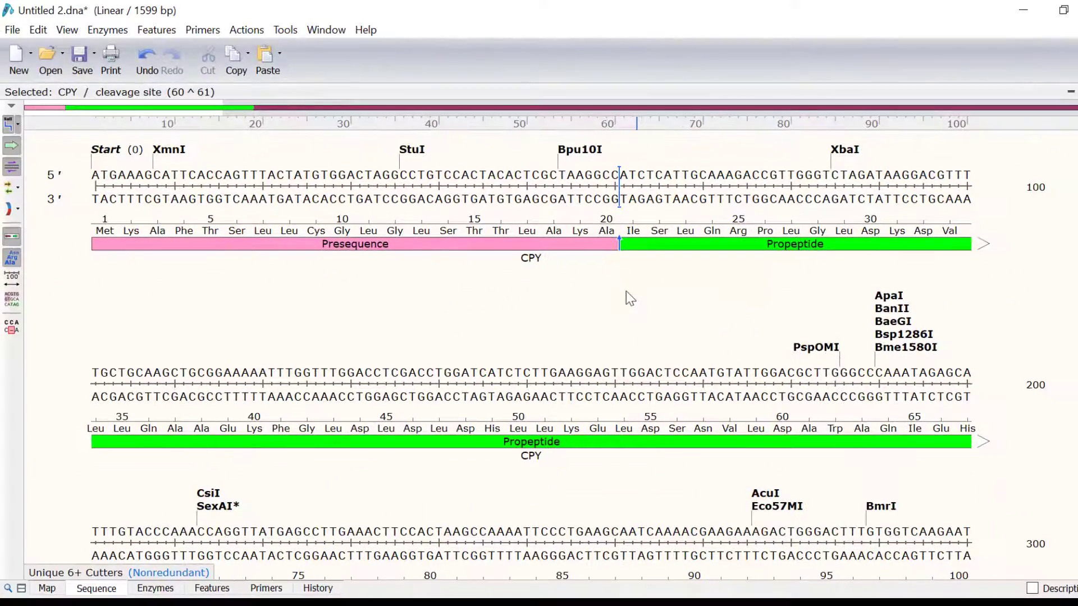
{"action": "scroll", "coordinate": [343, 473], "scroll_direction": "down", "scroll_amount": 1}
{"action": "scroll", "coordinate": [541, 302], "scroll_direction": "down", "scroll_amount": 5}
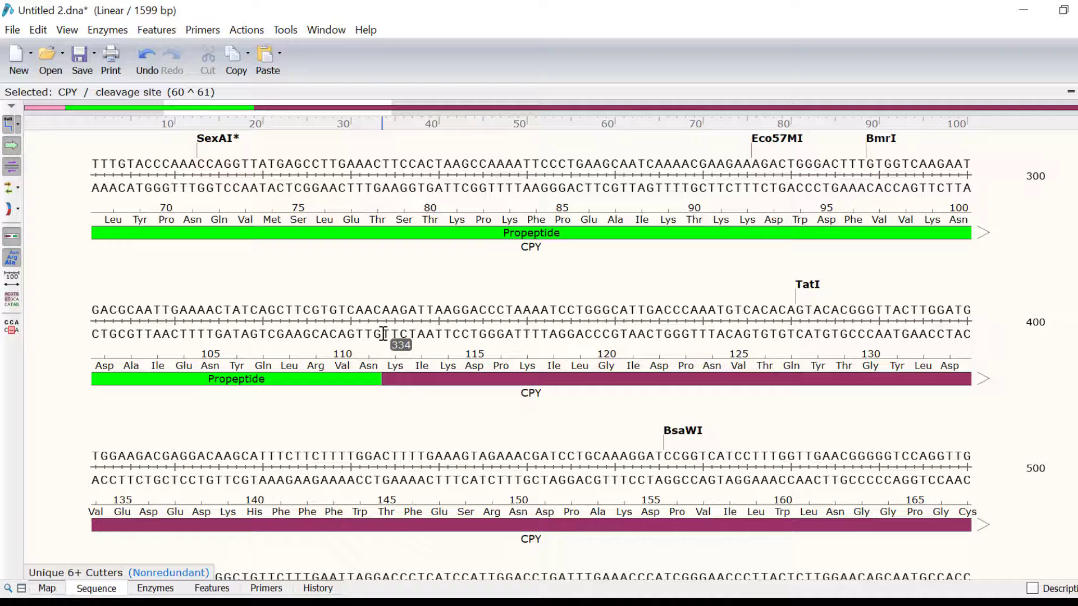
Step: Insert a cleavage site after base 333 and check it at the 333/334 boundary
{"action": "left_click", "coordinate": [382, 334]}
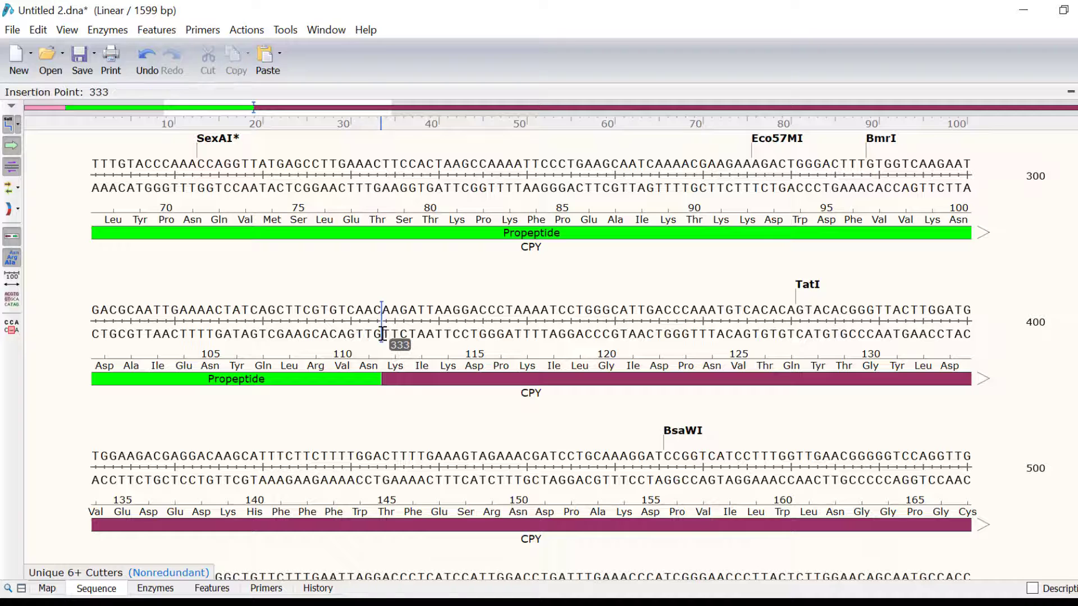
{"action": "left_click", "coordinate": [157, 30]}
{"action": "left_click", "coordinate": [310, 187]}
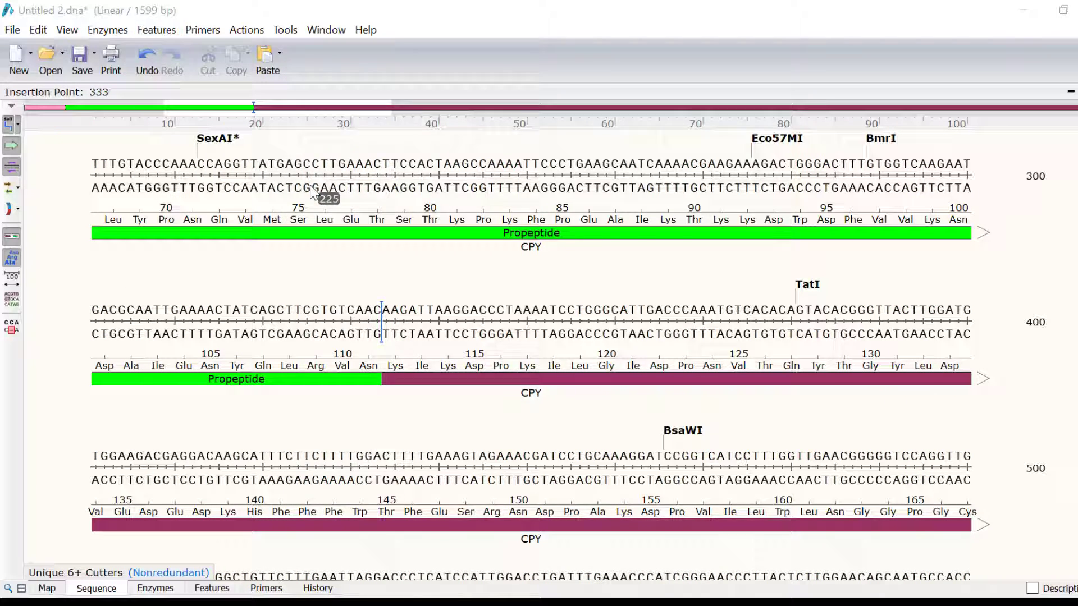
{"action": "left_click", "coordinate": [719, 512]}
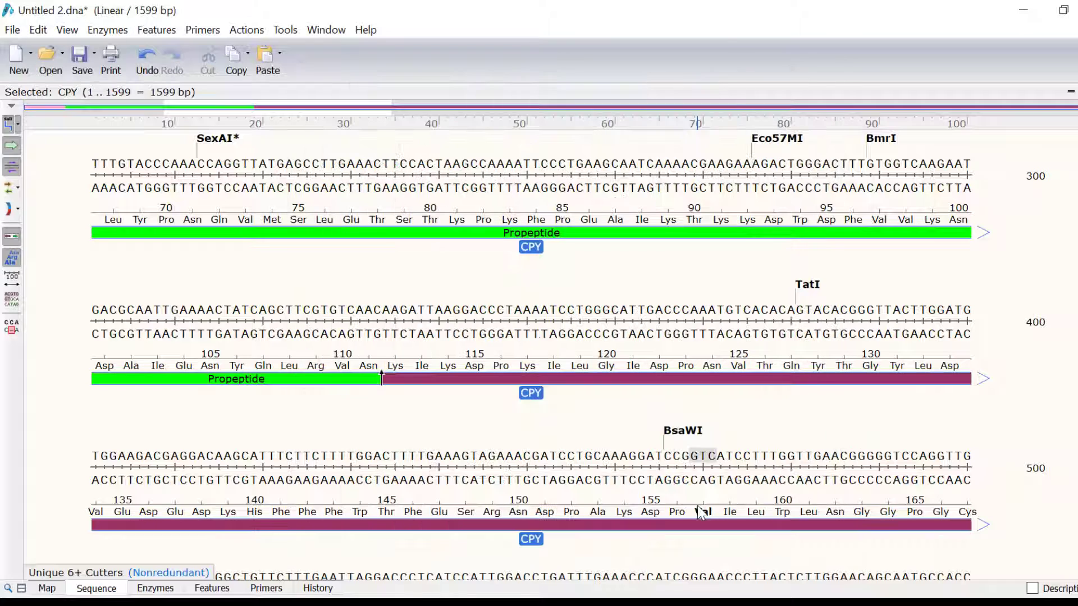
{"action": "left_click", "coordinate": [382, 375]}
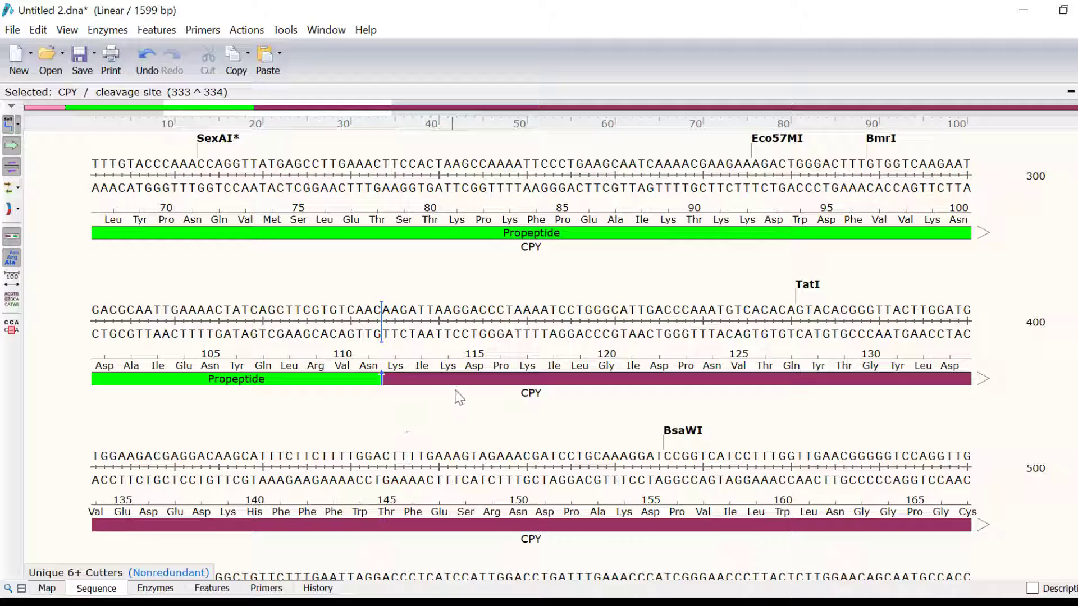
Step: Add the CPY feature to Common Features, then close the feature browser
{"action": "left_click", "coordinate": [473, 381]}
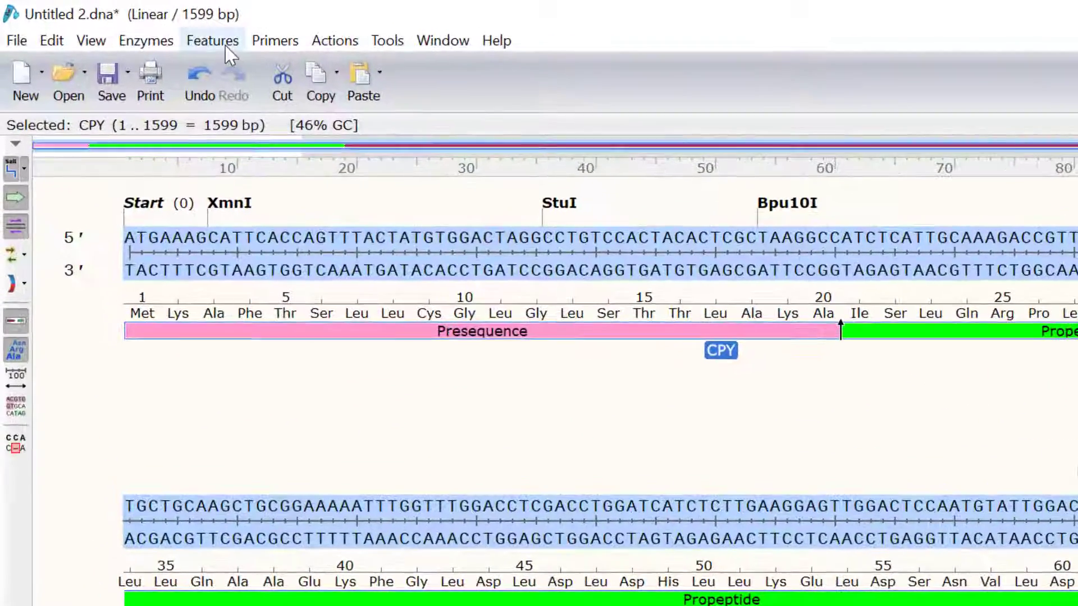
{"action": "left_click", "coordinate": [157, 30]}
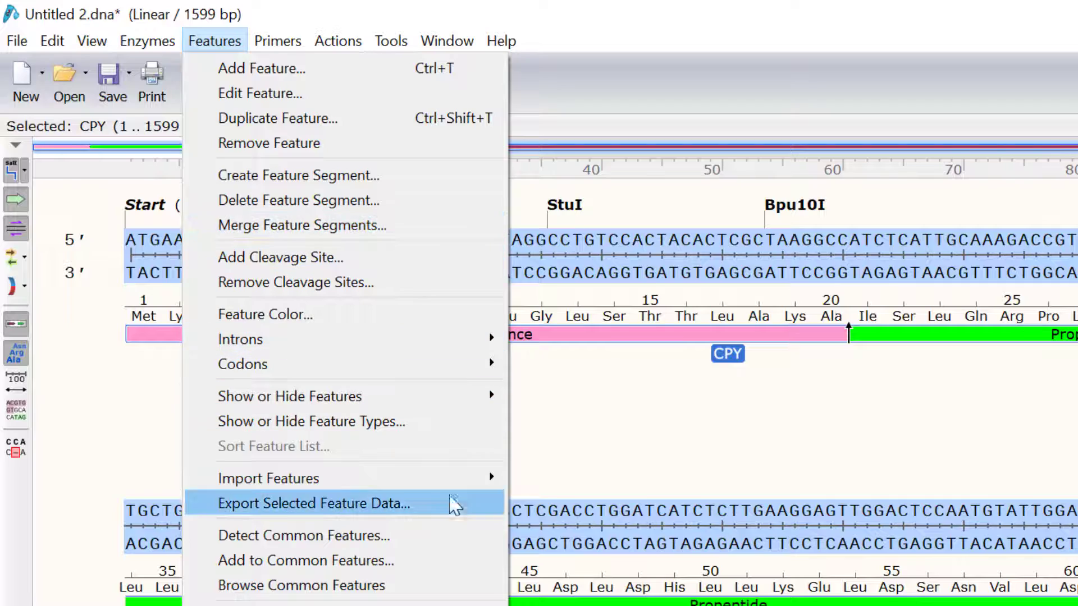
{"action": "left_click", "coordinate": [473, 564]}
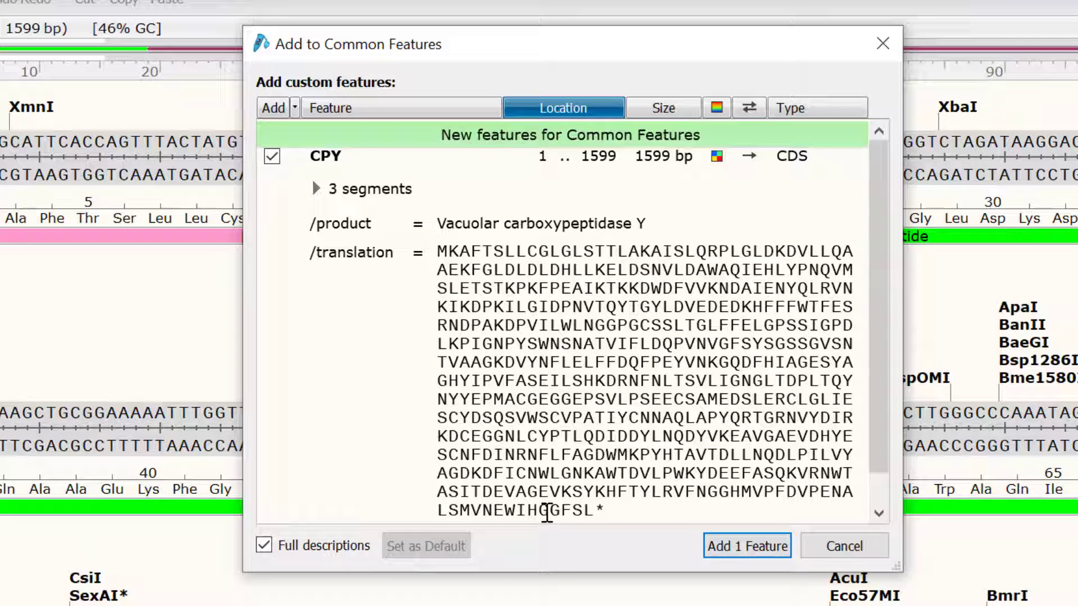
{"action": "left_click", "coordinate": [729, 554]}
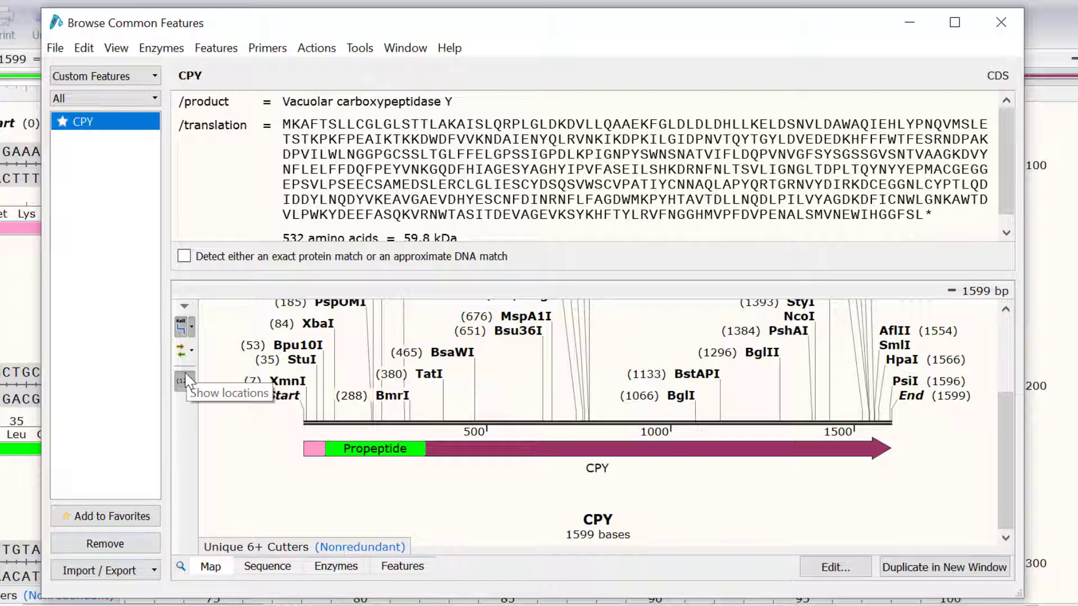
{"action": "left_click", "coordinate": [1000, 22]}
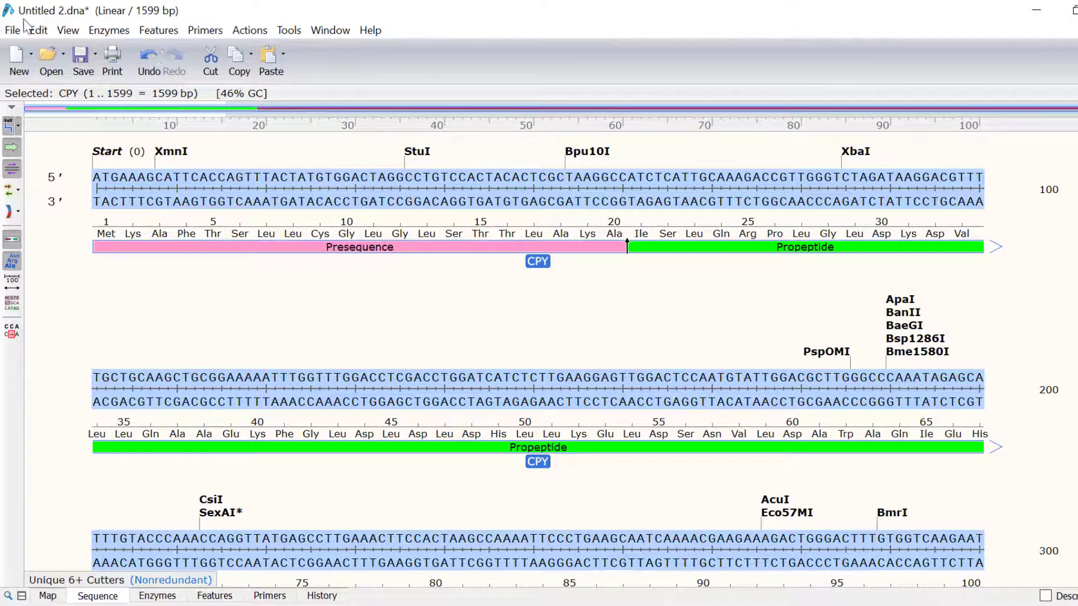
Step: Save Untitled 2.dna as CPY.dna in the Working with Features folder
{"action": "left_click", "coordinate": [14, 31]}
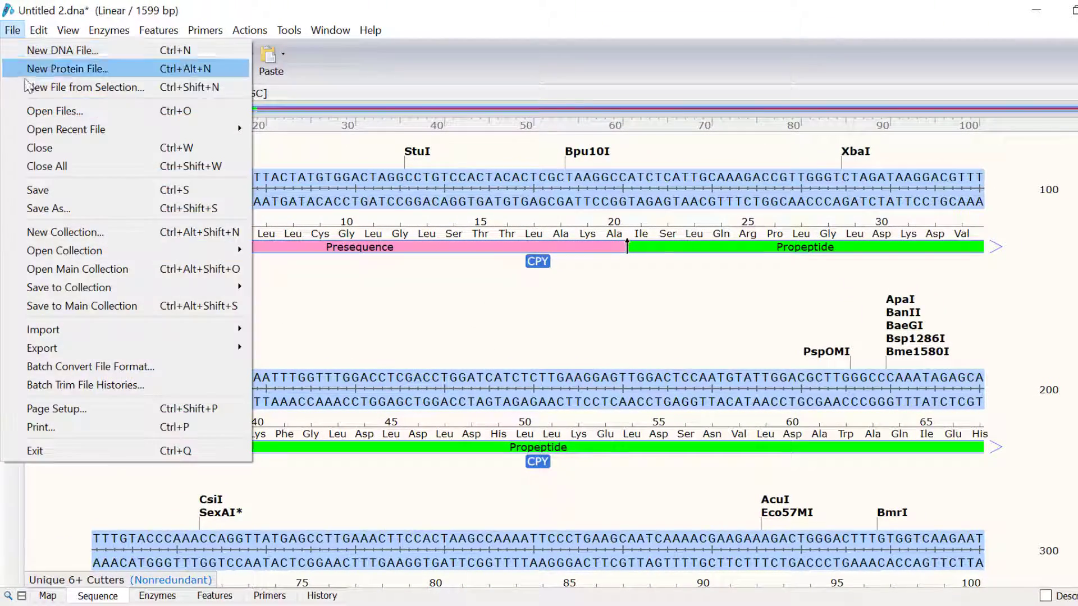
{"action": "left_click", "coordinate": [66, 187]}
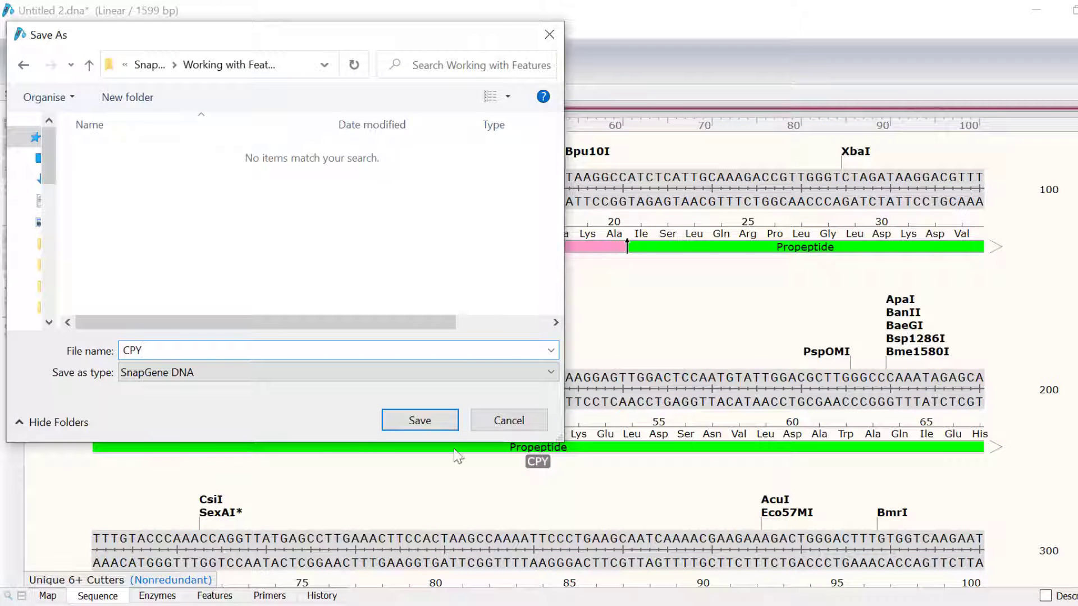
{"action": "left_click", "coordinate": [441, 428]}
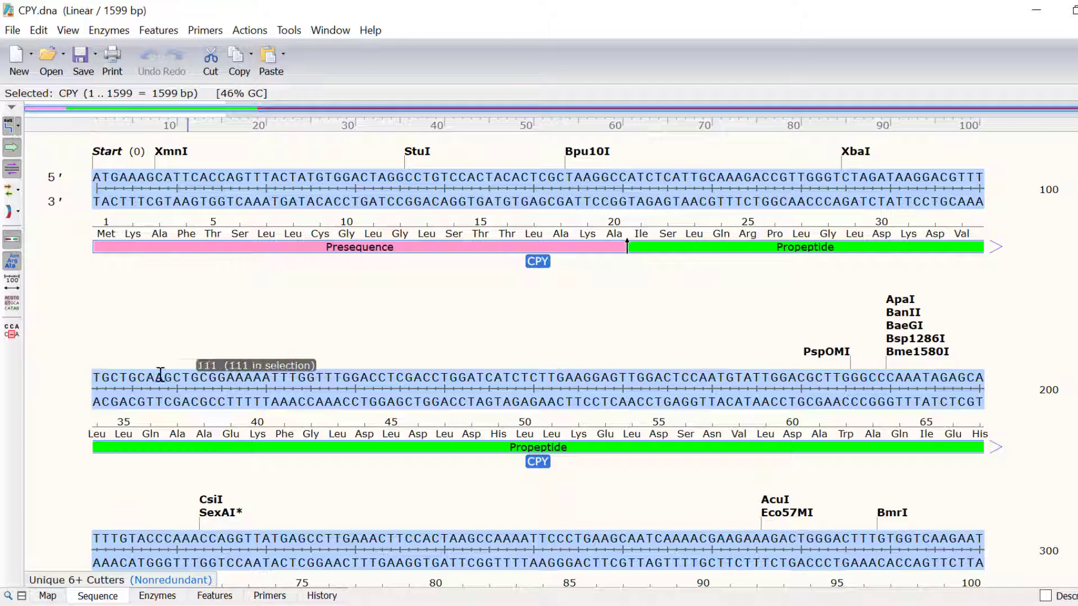
Step: Start a new SnapGene DNA file and copy all the pYES2-CPY text from Notepad
{"action": "left_click", "coordinate": [15, 31]}
{"action": "left_click", "coordinate": [36, 48]}
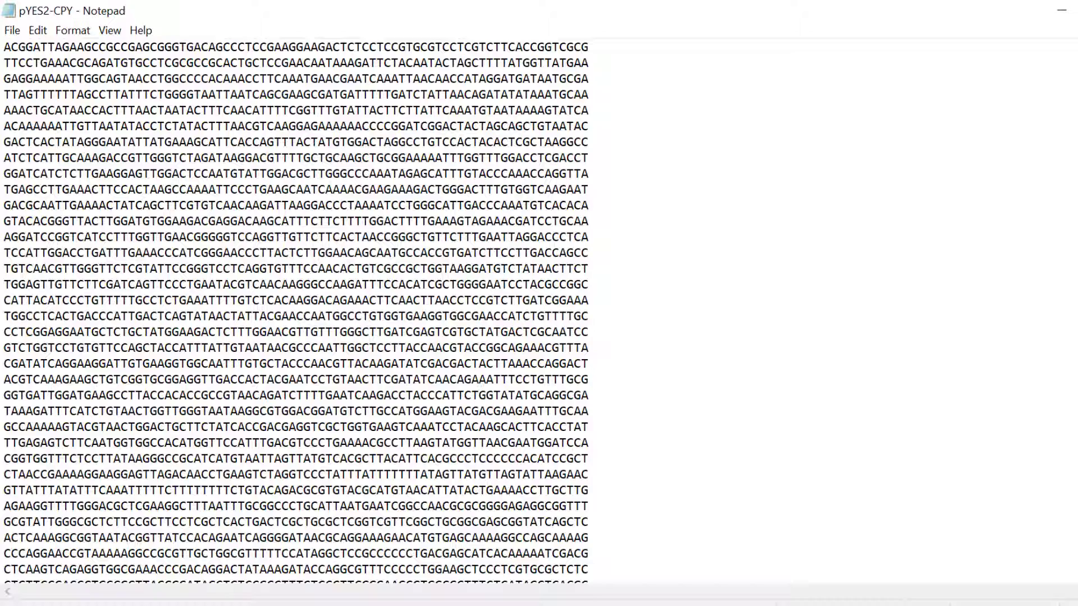
{"action": "key", "text": "ctrl+a"}
{"action": "right_click", "coordinate": [462, 545]}
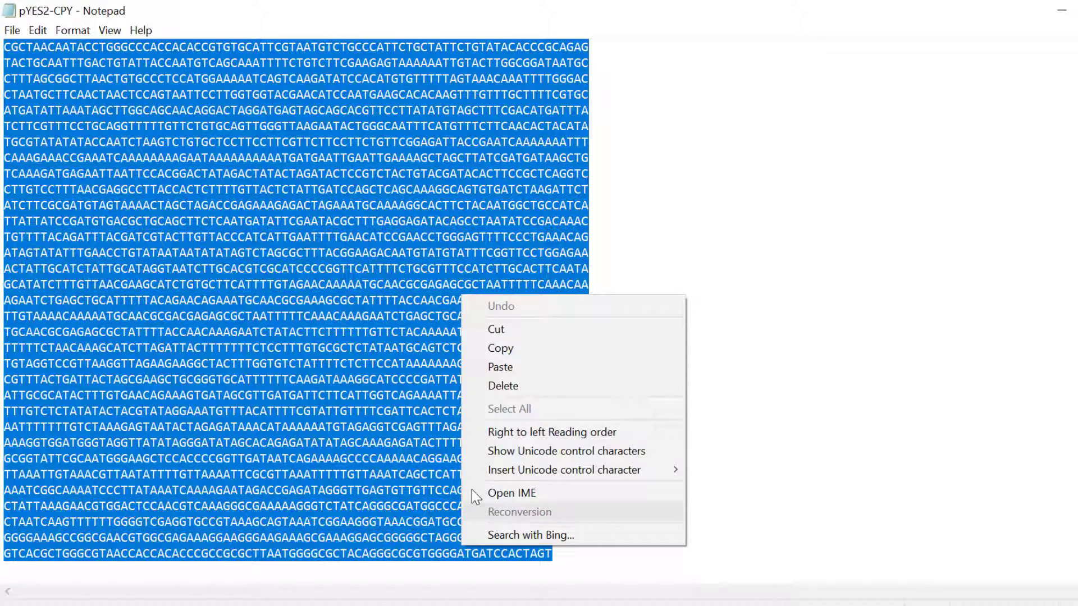
{"action": "left_click", "coordinate": [502, 348]}
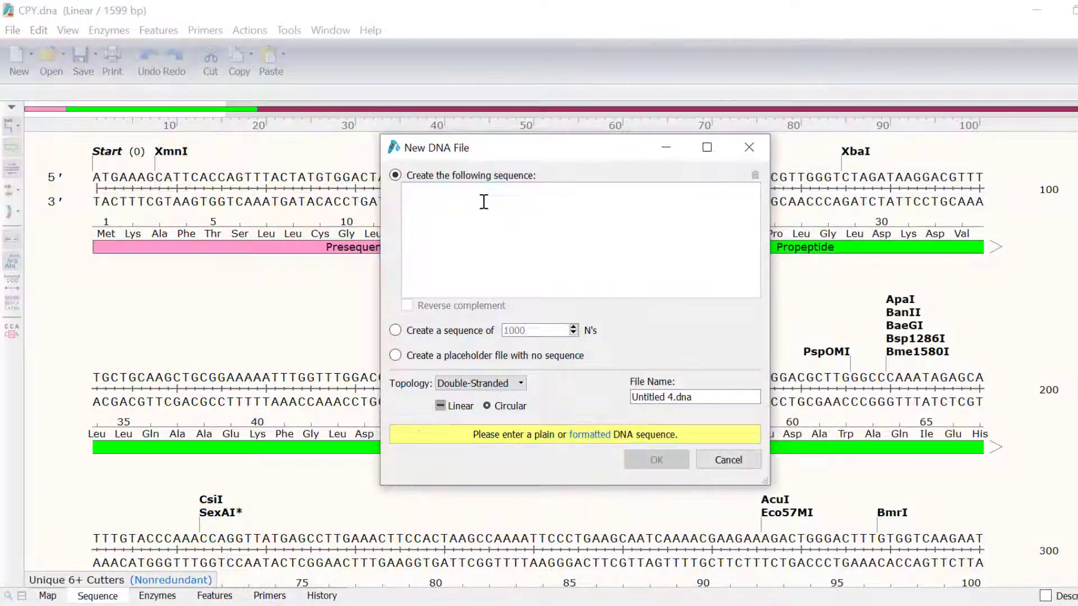
Step: Paste the copied 7355 bp sequence into the new DNA file and name it pYES2-CPY
{"action": "right_click", "coordinate": [483, 202]}
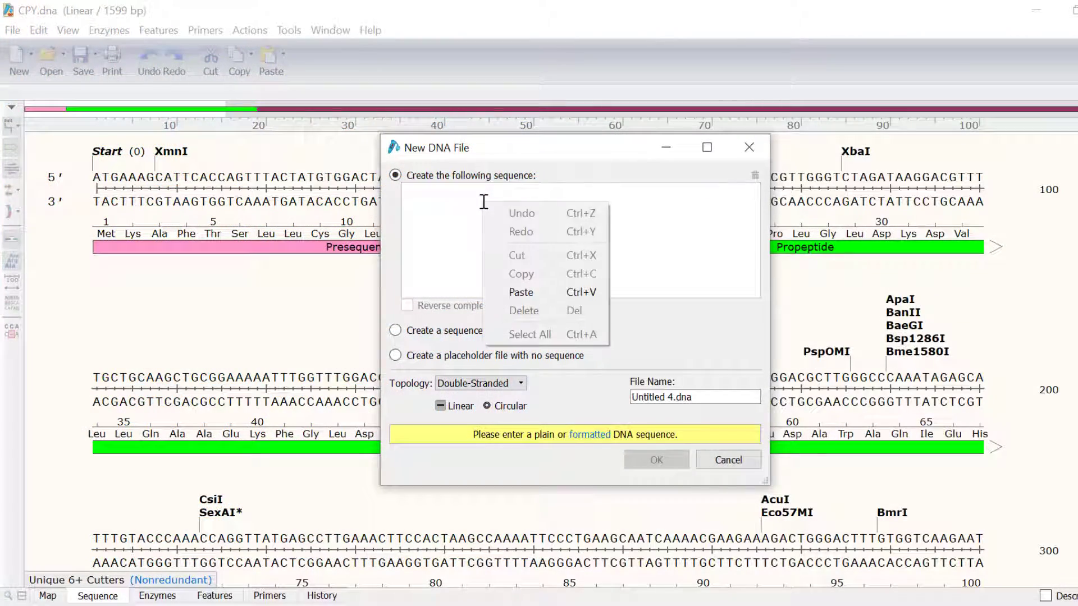
{"action": "left_click", "coordinate": [522, 292]}
{"action": "double_click", "coordinate": [646, 397]}
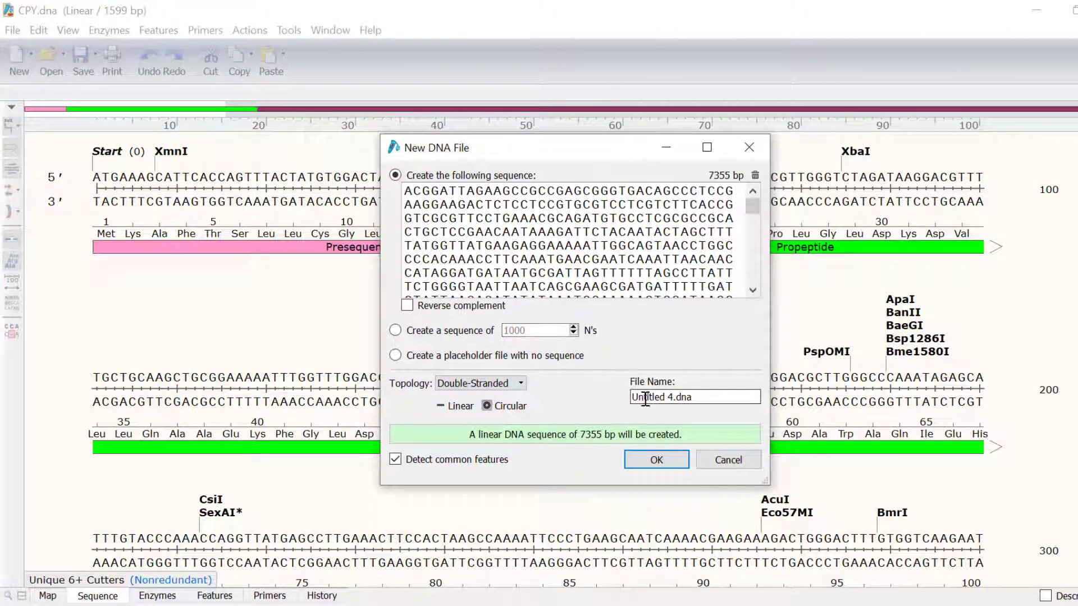
{"action": "type", "text": "pYES2-CPY"}
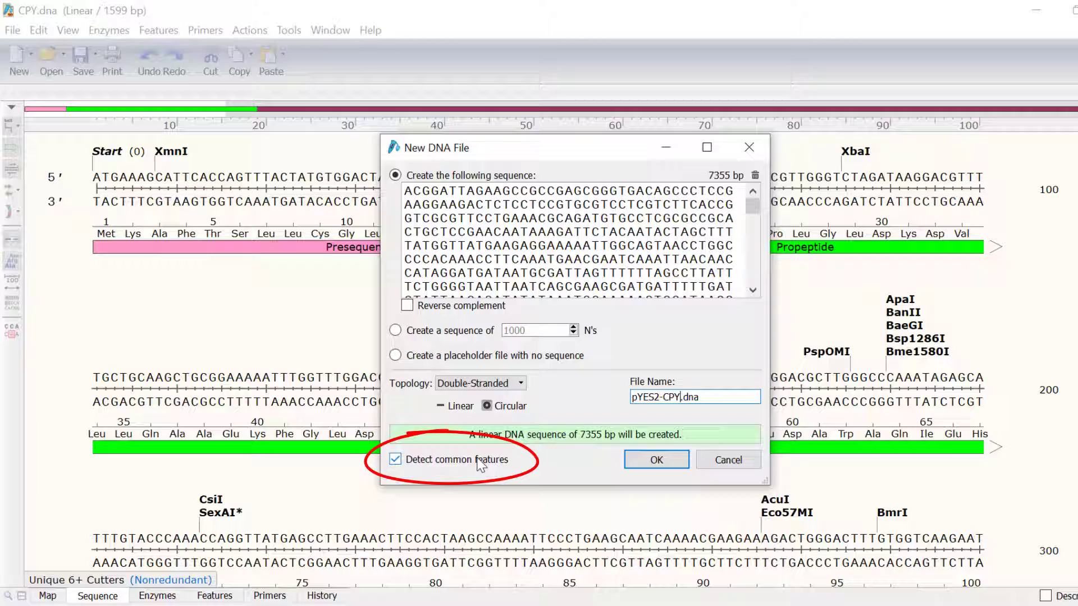
Step: Create pYES2-CPY.dna and add all 11 detected features, including CPY, GAL1 promoter, URA3 and AmpR
{"action": "left_click", "coordinate": [643, 466]}
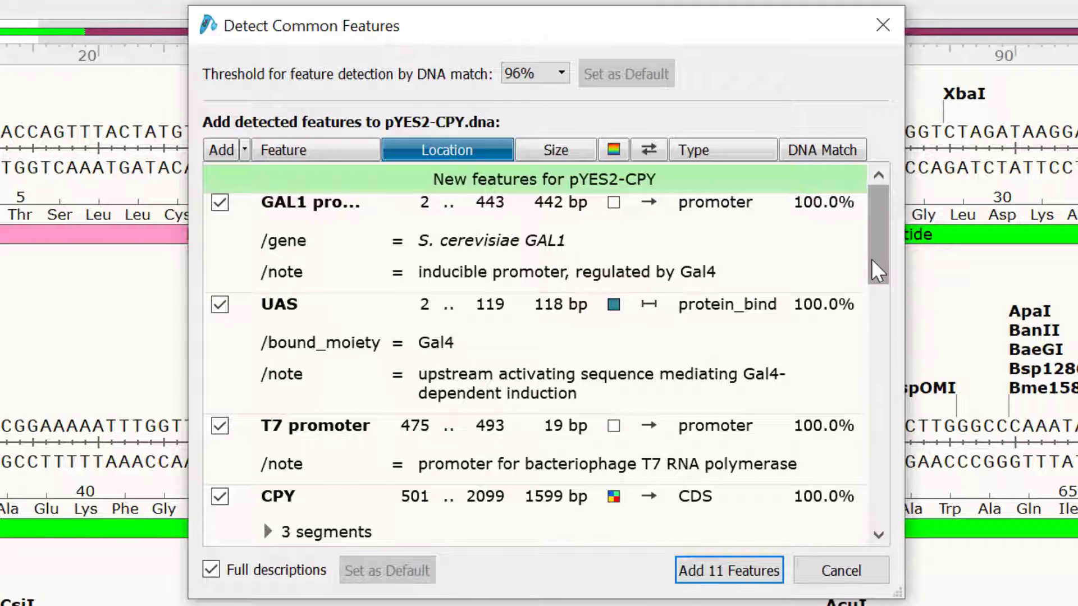
{"action": "left_click_drag", "start_coordinate": [871, 258], "coordinate": [882, 347]}
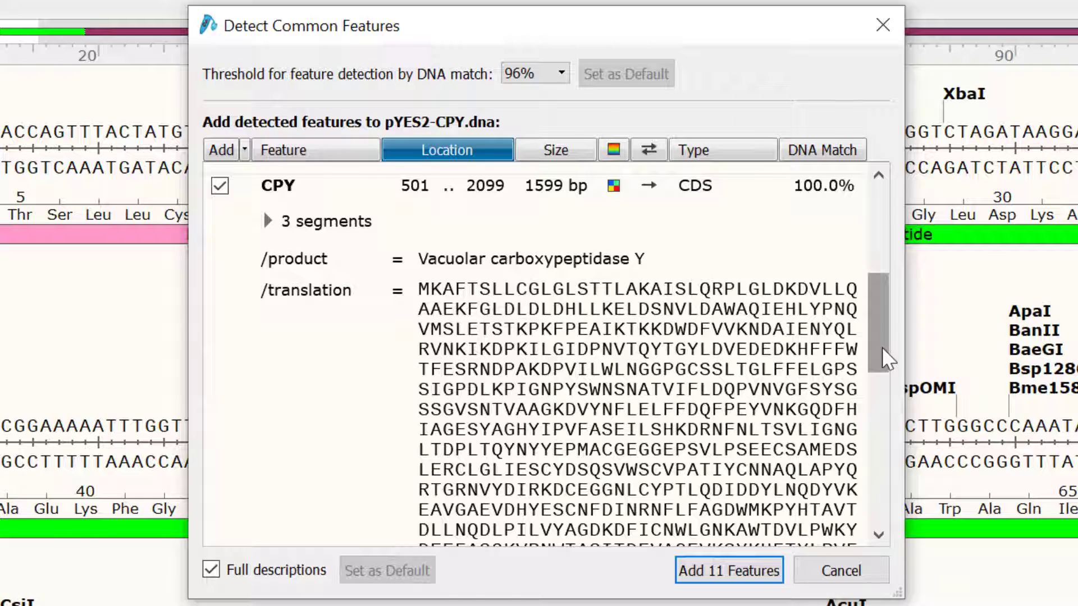
{"action": "left_click", "coordinate": [727, 570]}
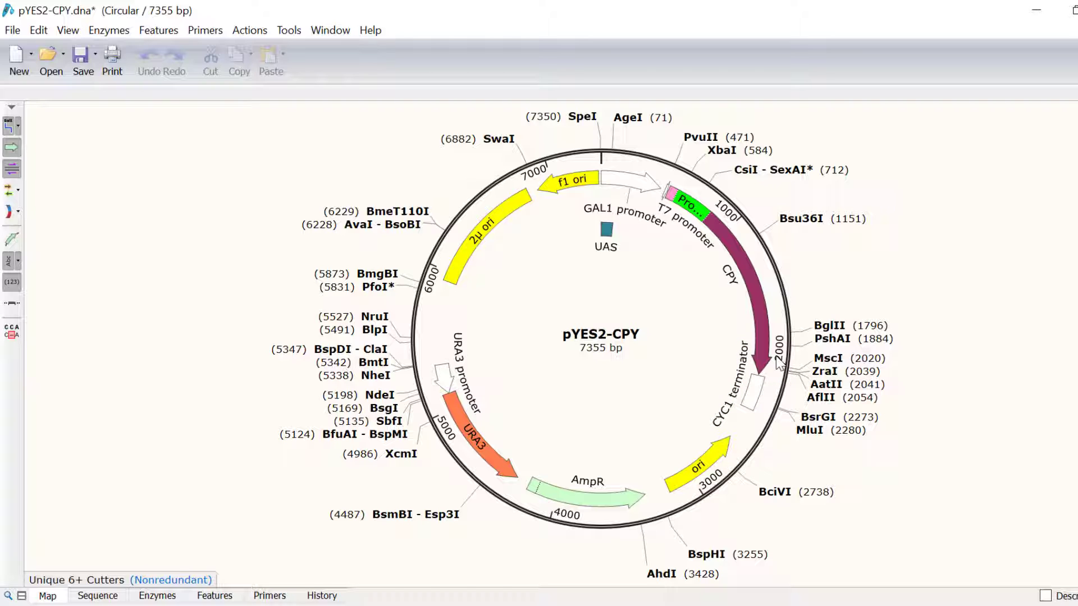
Step: Select the CPY coding feature and toggle the map's feature display off and back on
{"action": "left_click", "coordinate": [752, 298]}
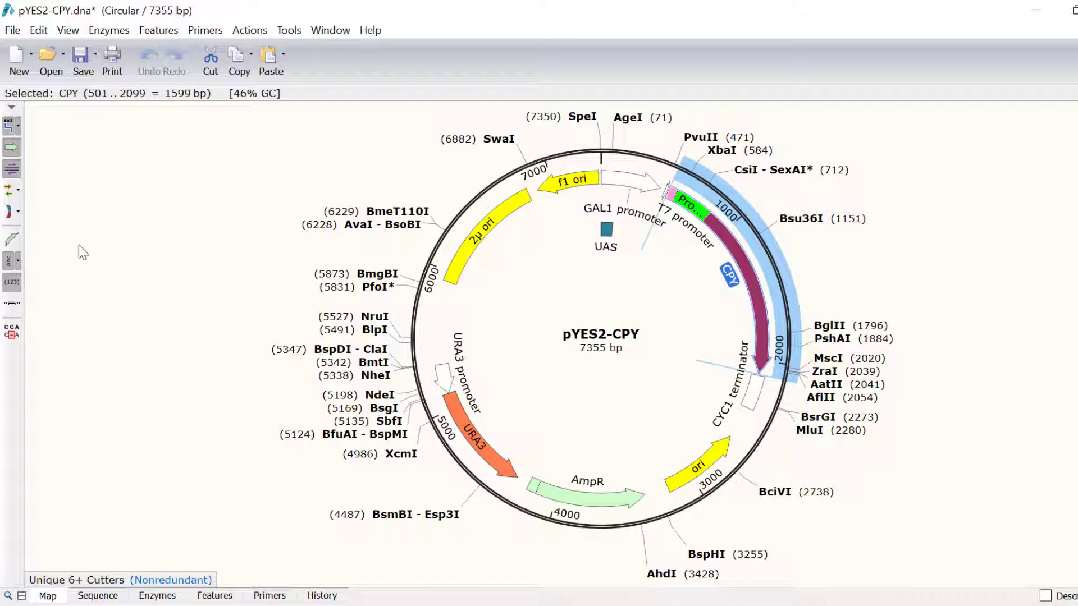
{"action": "left_click", "coordinate": [13, 151]}
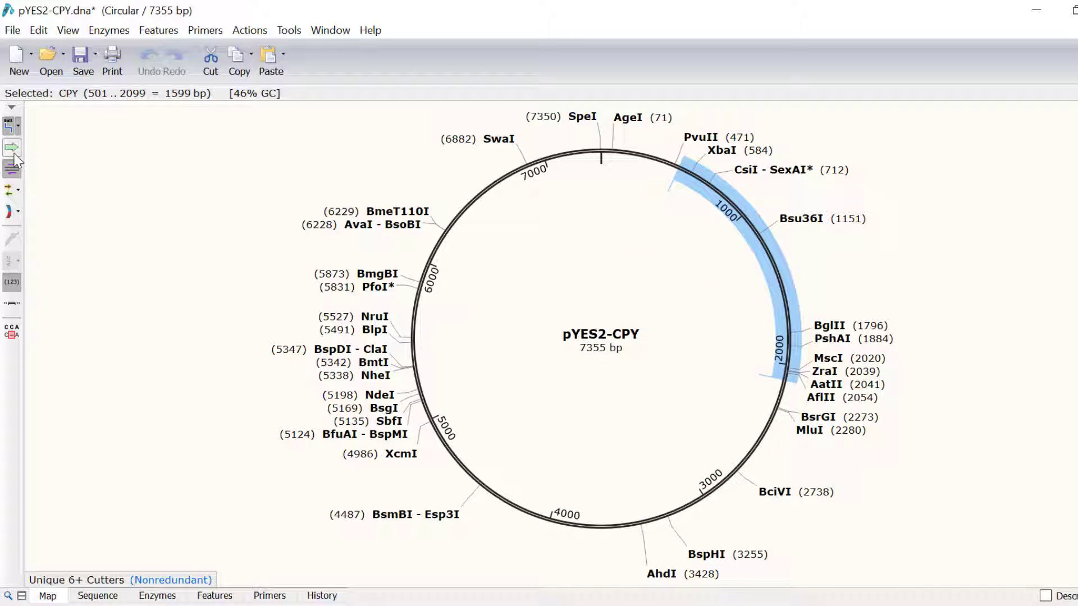
{"action": "left_click", "coordinate": [15, 156]}
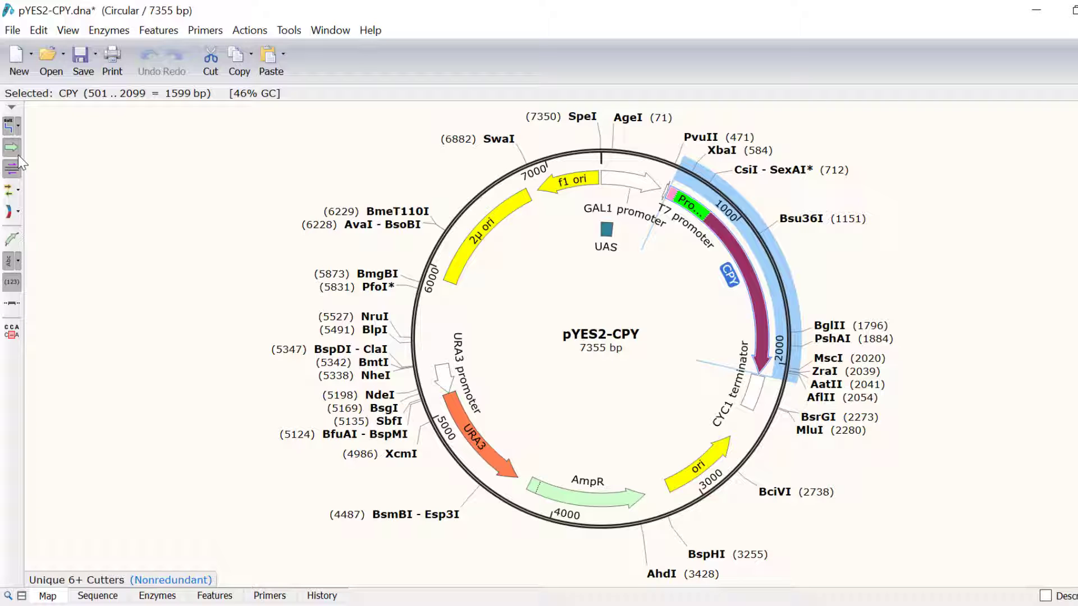
Step: In the features list, hide and then re-show the UAS and T7 promoter features
{"action": "left_click", "coordinate": [215, 596]}
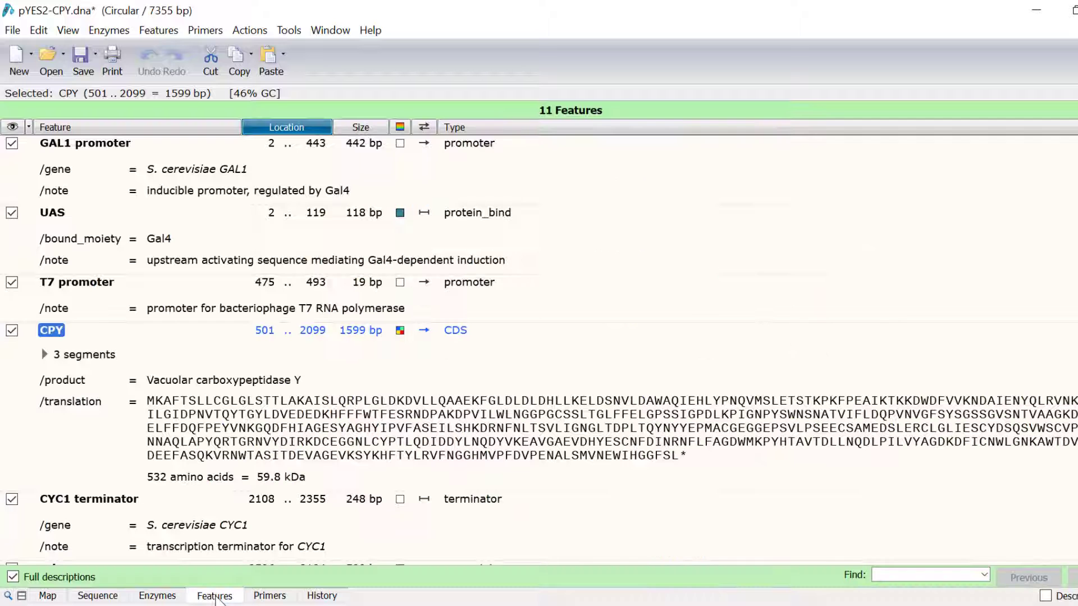
{"action": "left_click", "coordinate": [14, 215]}
{"action": "left_click", "coordinate": [12, 283]}
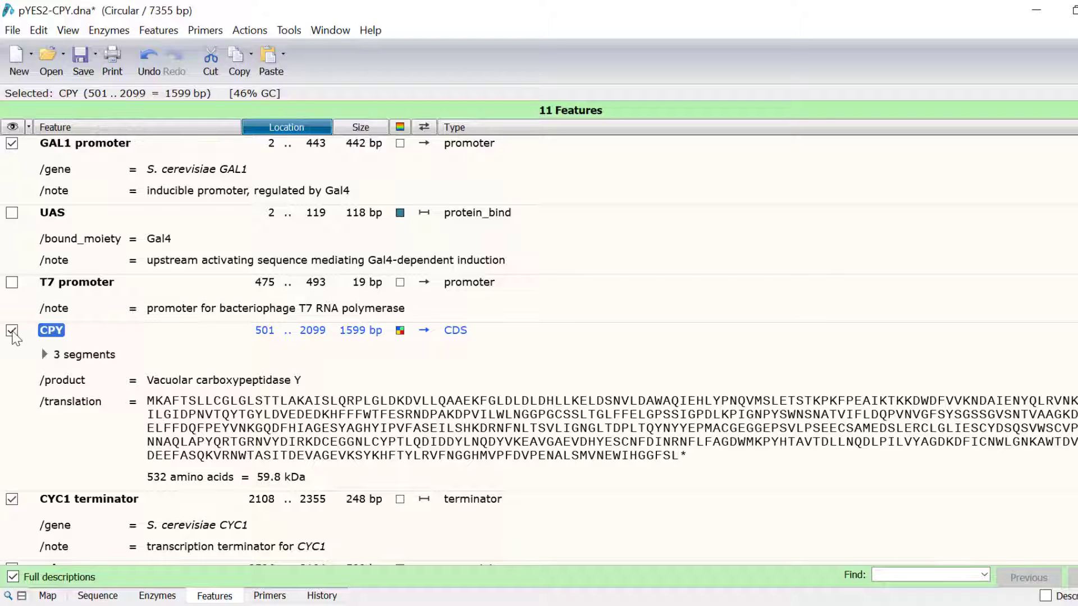
{"action": "left_click", "coordinate": [12, 283]}
{"action": "left_click", "coordinate": [13, 216]}
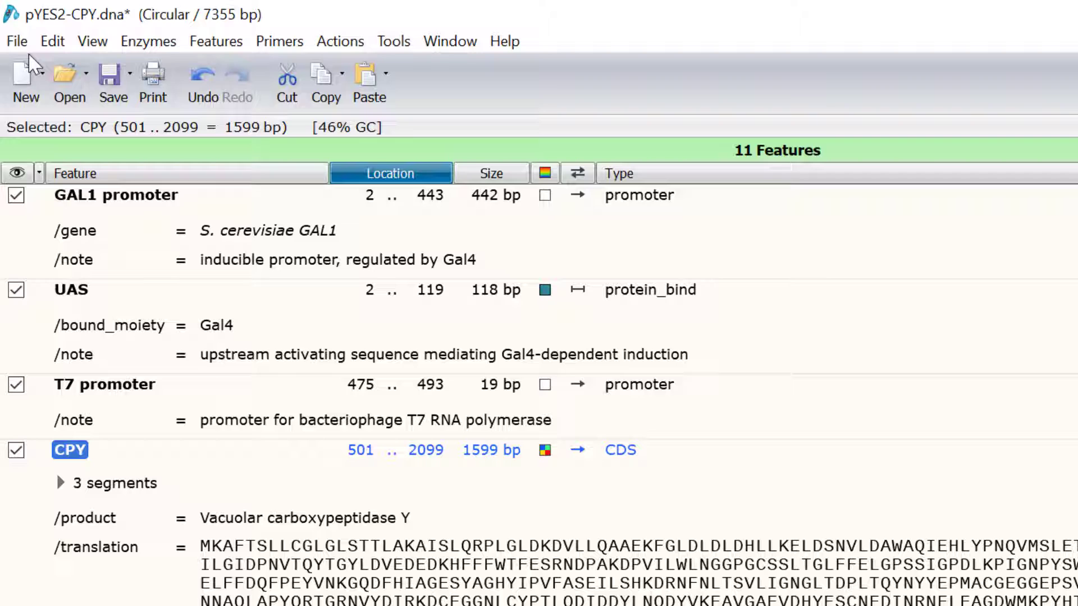
Step: Import NCBI accession AE016814 as a new 693,414 bp sequence file
{"action": "left_click", "coordinate": [17, 41]}
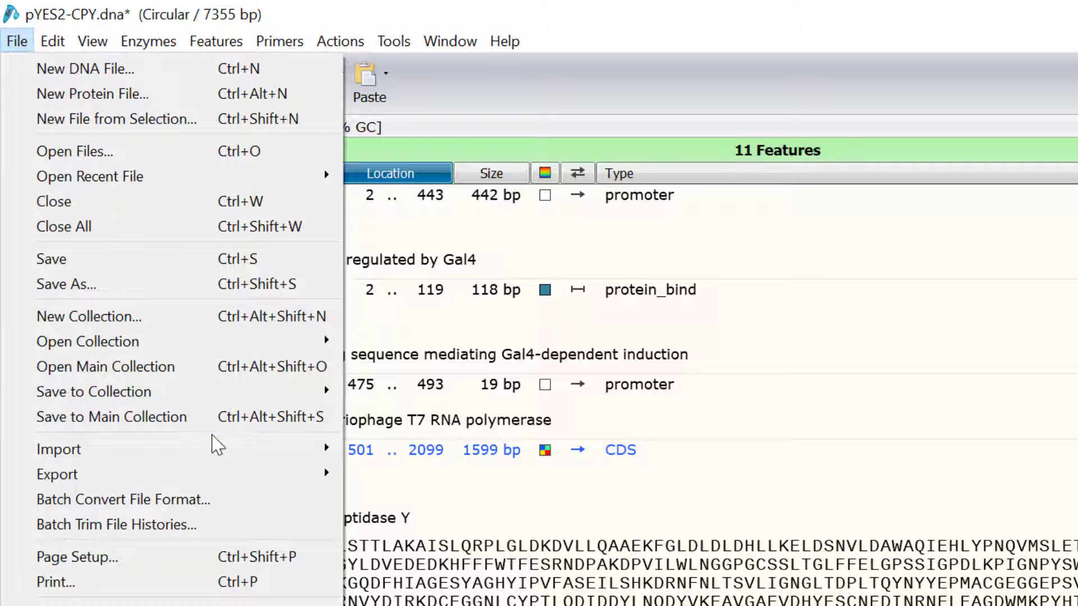
{"action": "mouse_move", "coordinate": [260, 448]}
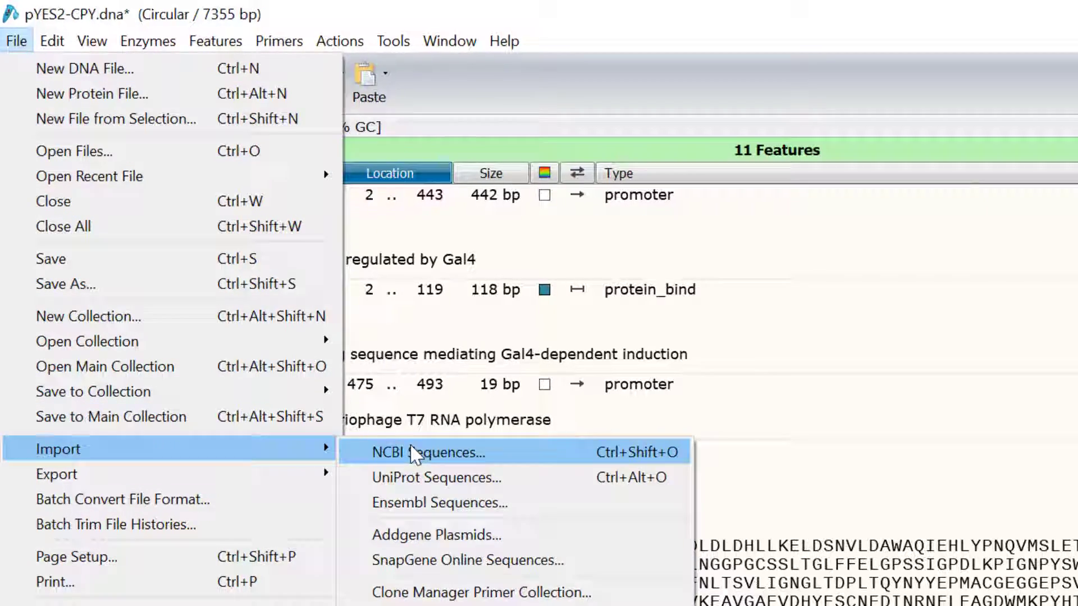
{"action": "left_click", "coordinate": [414, 453]}
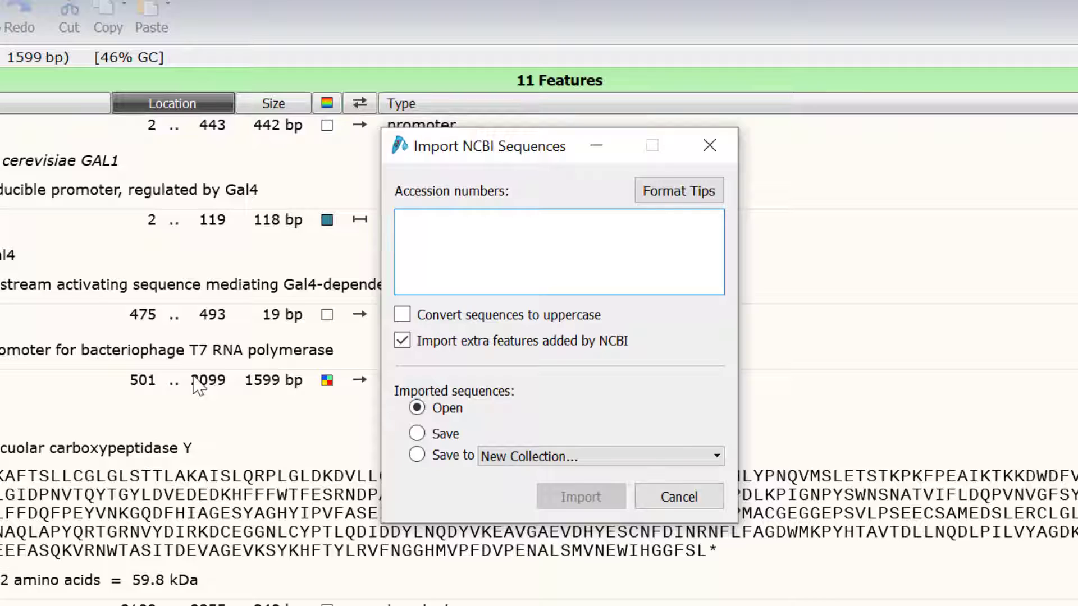
{"action": "type", "text": "AE016814"}
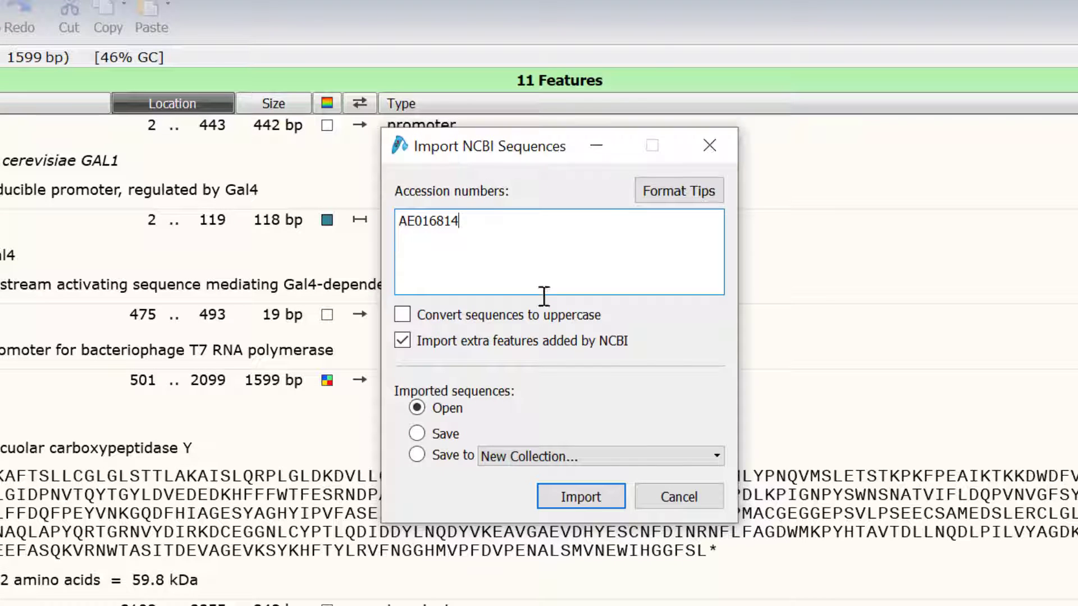
{"action": "left_click", "coordinate": [584, 497]}
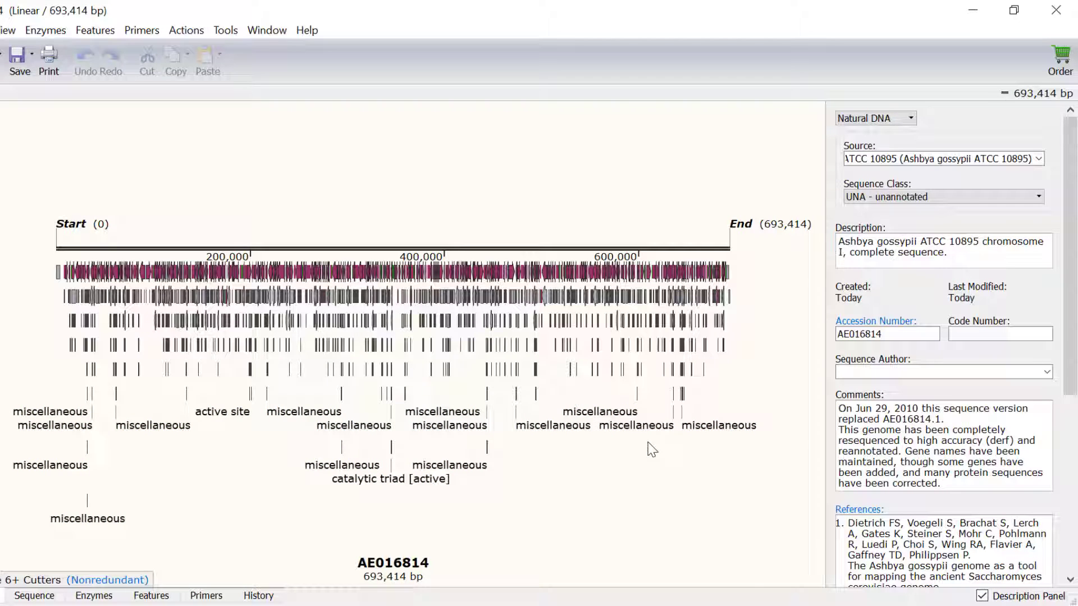
Step: Hide the description panel, show the AE016814 feature list, and turn off full descriptions
{"action": "left_click", "coordinate": [983, 596]}
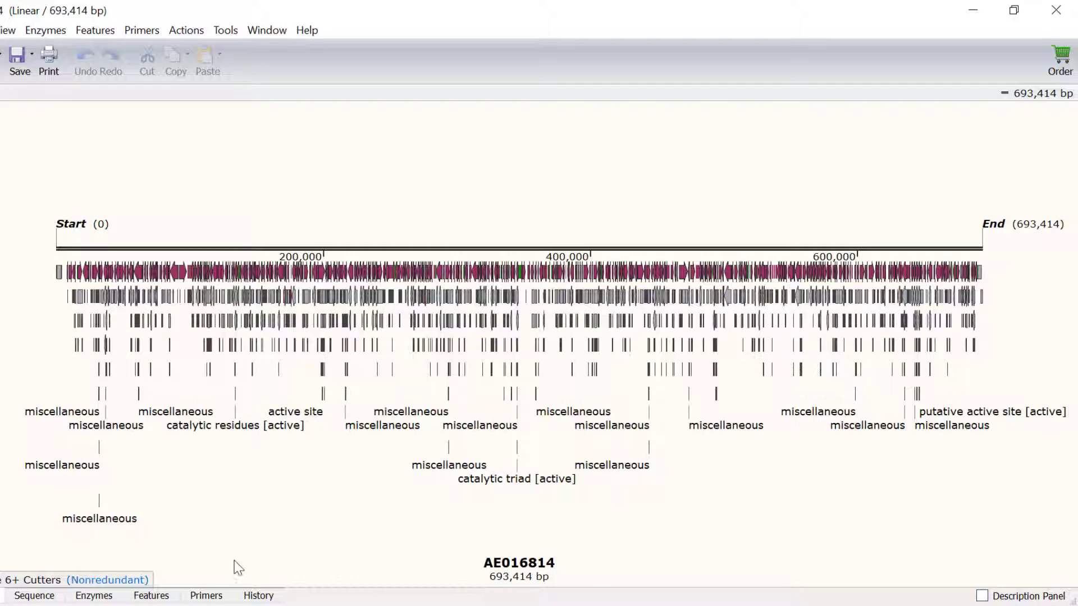
{"action": "left_click", "coordinate": [149, 595]}
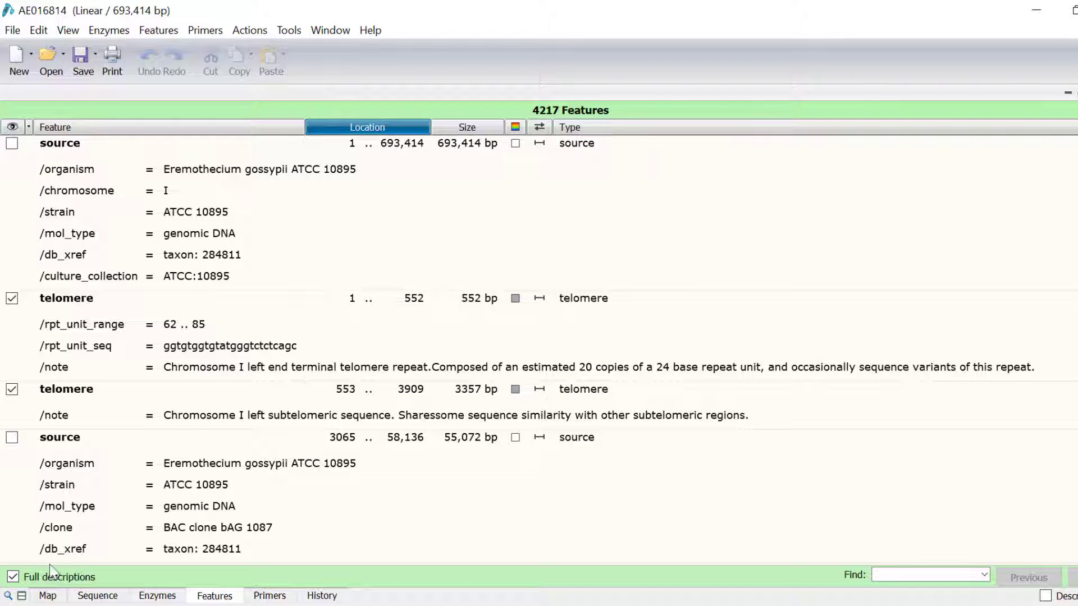
{"action": "left_click", "coordinate": [30, 578]}
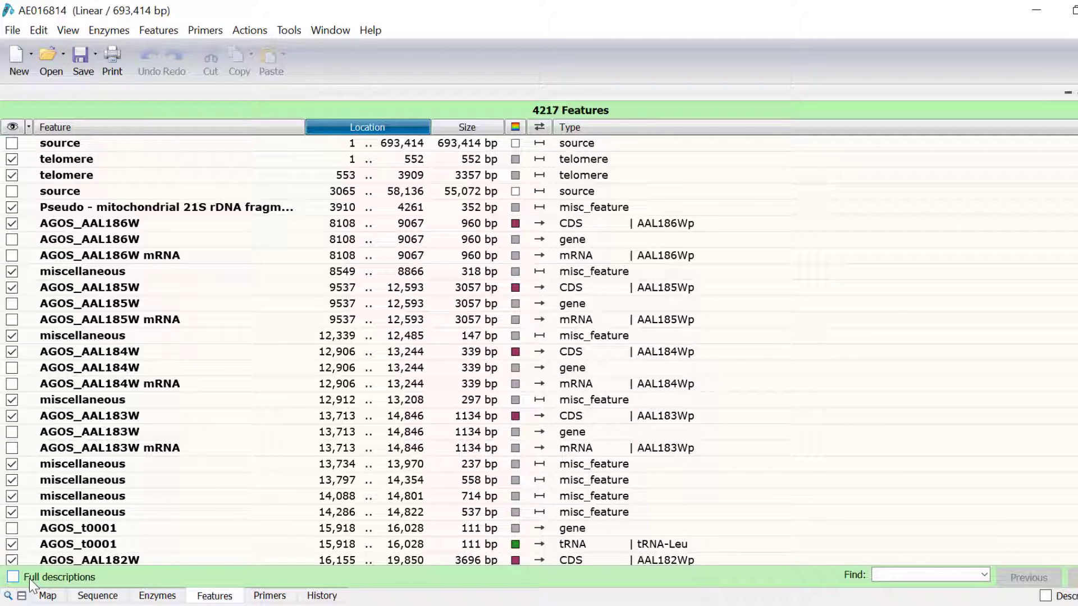
Step: Sort the AE016814 feature list by Type, then Directionality, then Location
{"action": "left_click", "coordinate": [158, 29]}
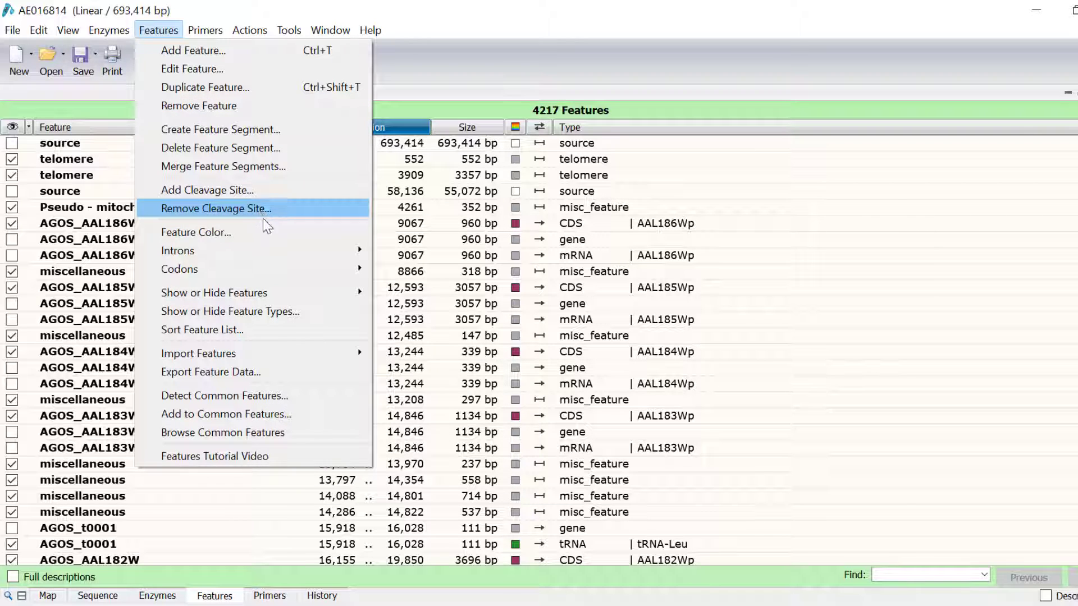
{"action": "left_click", "coordinate": [281, 328]}
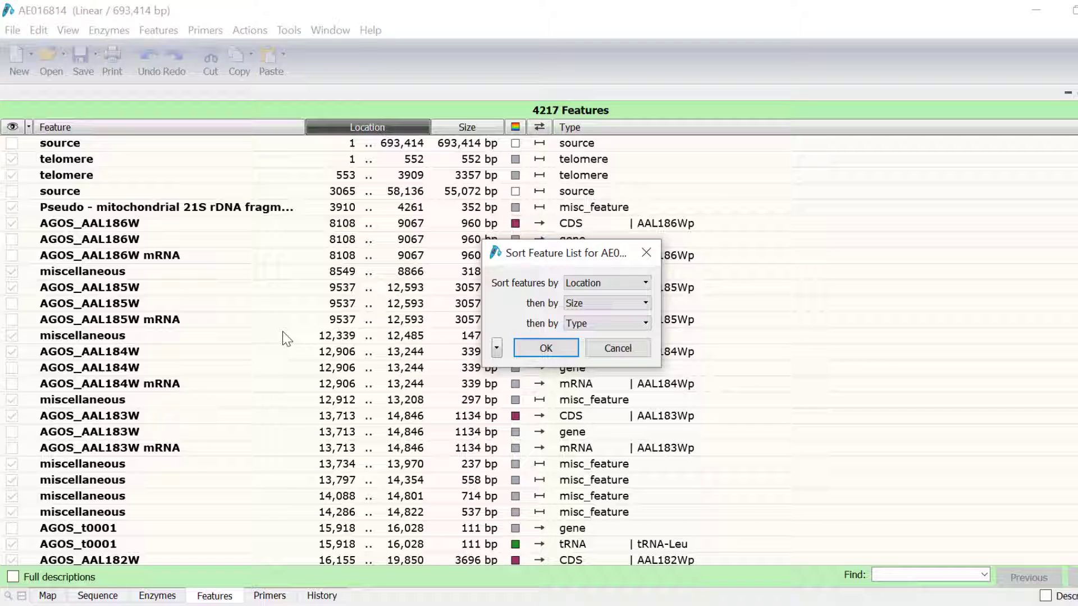
{"action": "left_click", "coordinate": [595, 281]}
{"action": "left_click", "coordinate": [594, 320]}
{"action": "left_click", "coordinate": [612, 304]}
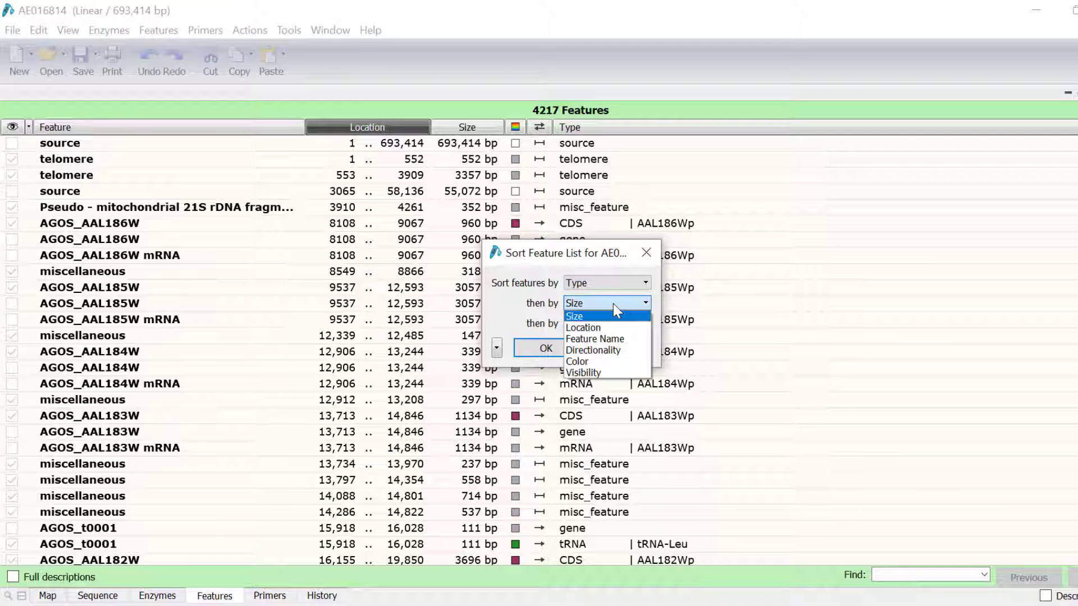
{"action": "left_click", "coordinate": [615, 349]}
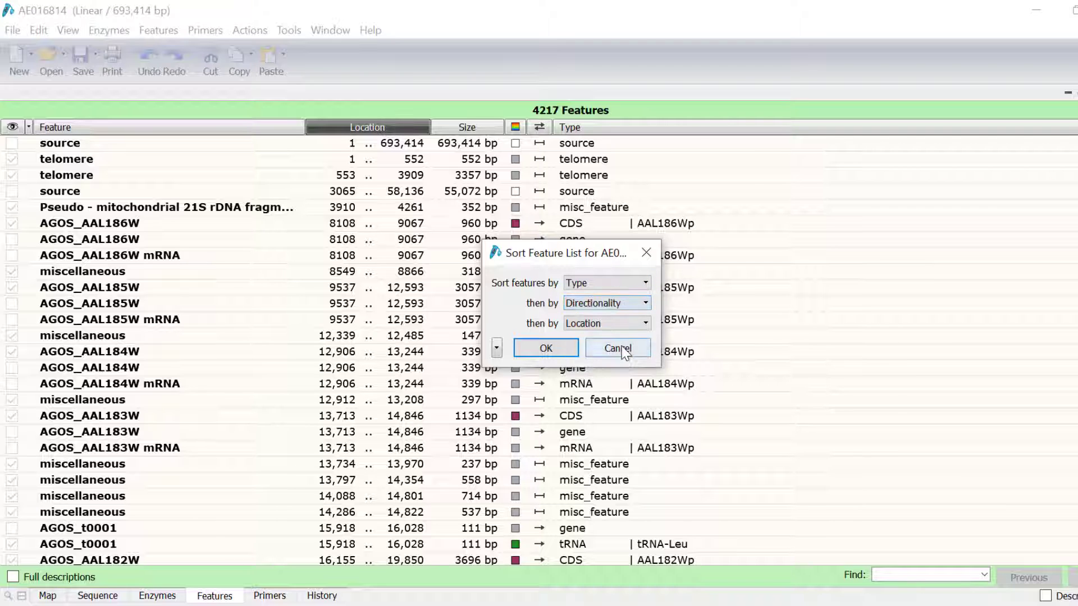
{"action": "left_click", "coordinate": [562, 349]}
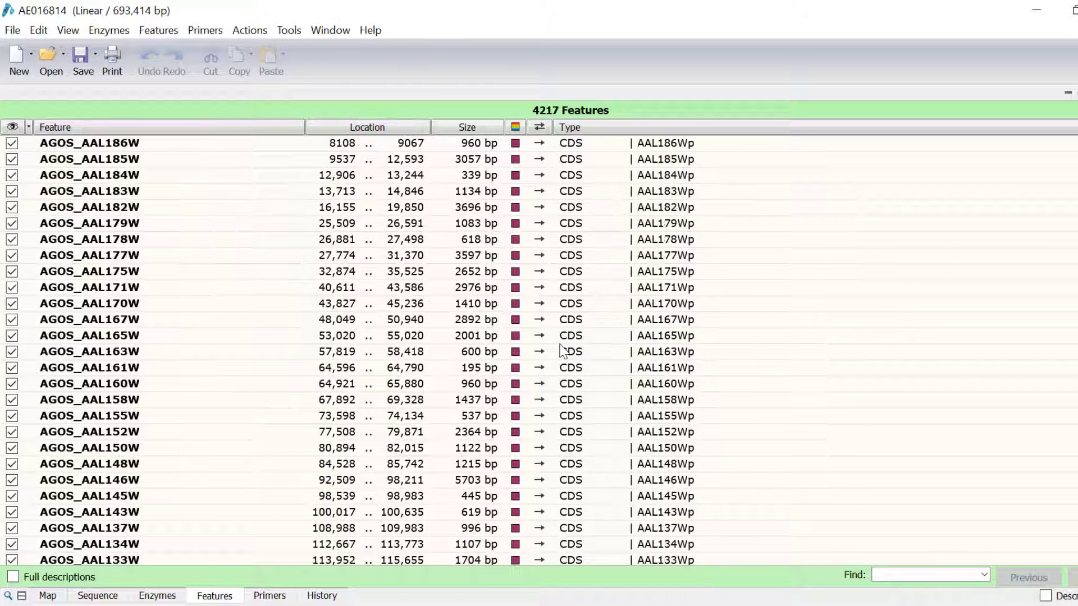
Step: Select all forward CDS features from AGOS_AAL186W onward and colour them red
{"action": "left_click", "coordinate": [141, 144]}
{"action": "scroll", "coordinate": [193, 264], "scroll_direction": "down", "scroll_amount": 3}
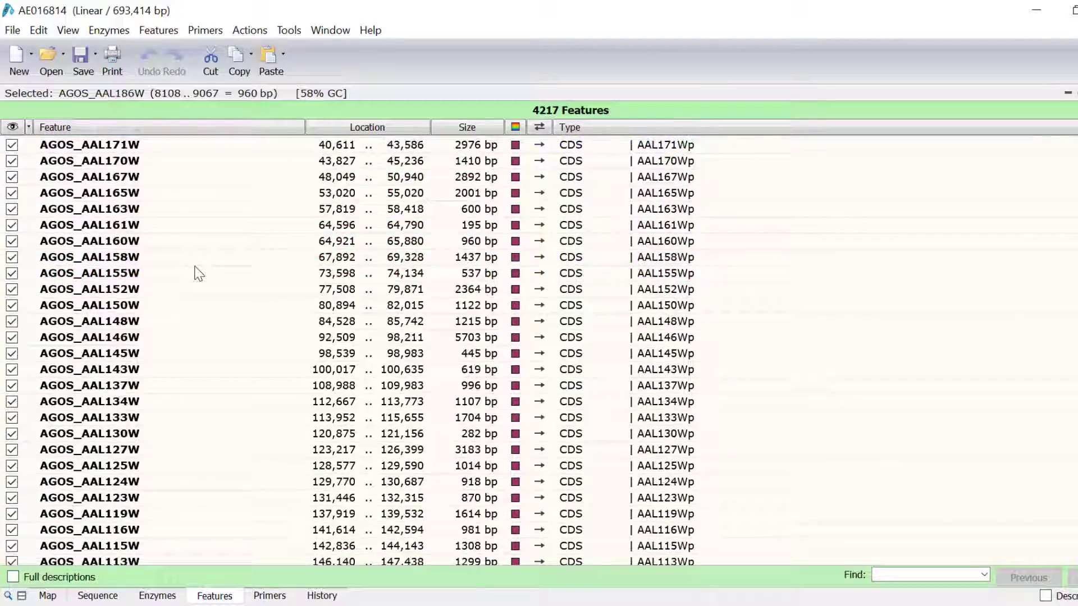
{"action": "scroll", "coordinate": [198, 273], "scroll_direction": "down", "scroll_amount": 20}
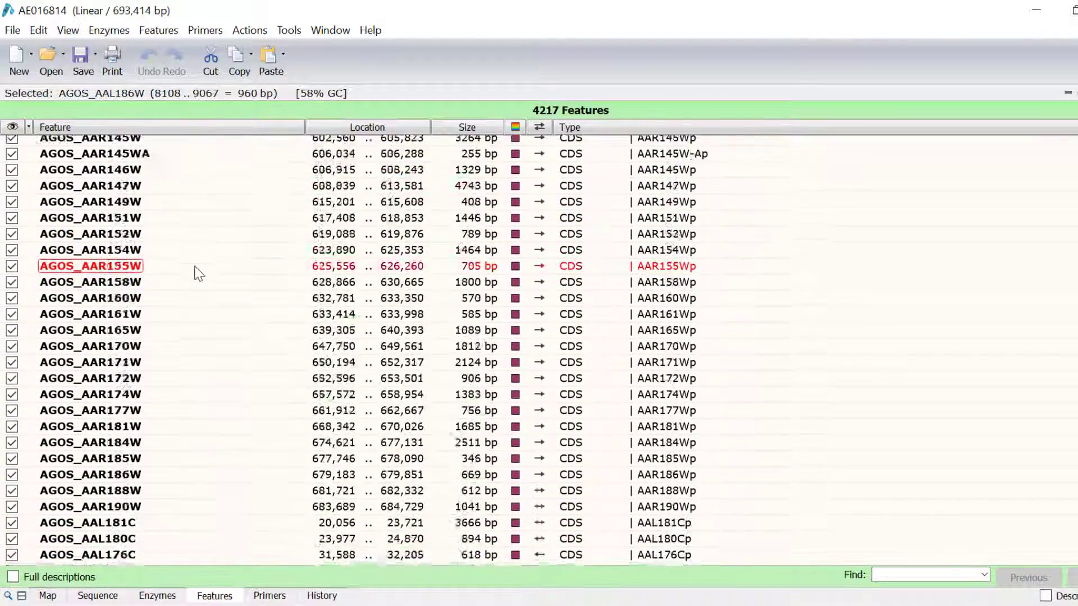
{"action": "scroll", "coordinate": [195, 272], "scroll_direction": "down", "scroll_amount": 15}
{"action": "scroll", "coordinate": [195, 271], "scroll_direction": "up", "scroll_amount": 15}
{"action": "scroll", "coordinate": [195, 272], "scroll_direction": "up", "scroll_amount": 1}
{"action": "scroll", "coordinate": [194, 272], "scroll_direction": "down", "scroll_amount": 4}
{"action": "left_click", "coordinate": [112, 347], "text": "shift"}
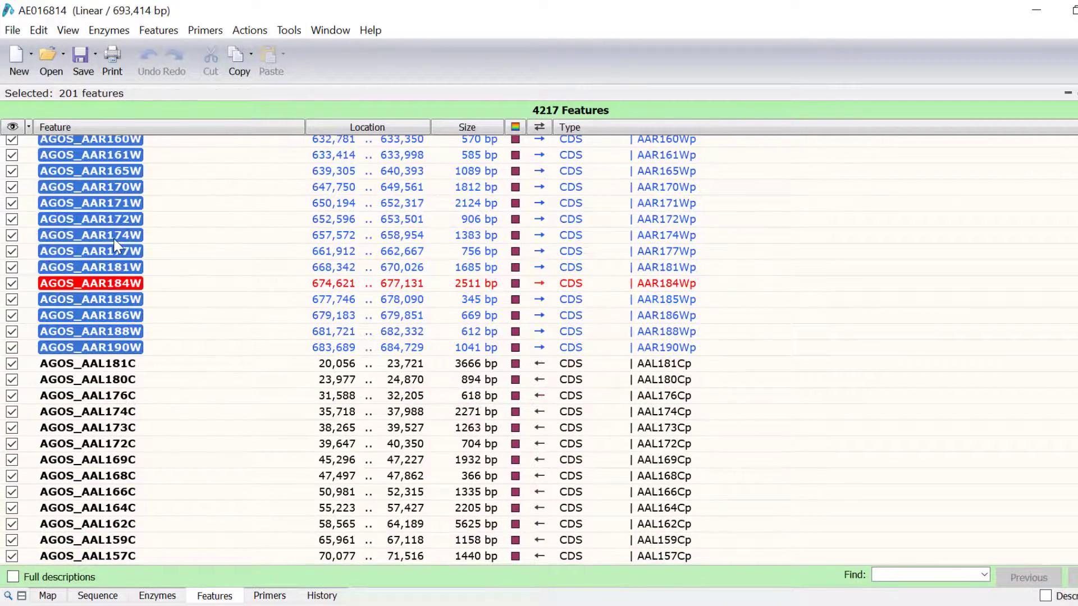
{"action": "left_click", "coordinate": [172, 32]}
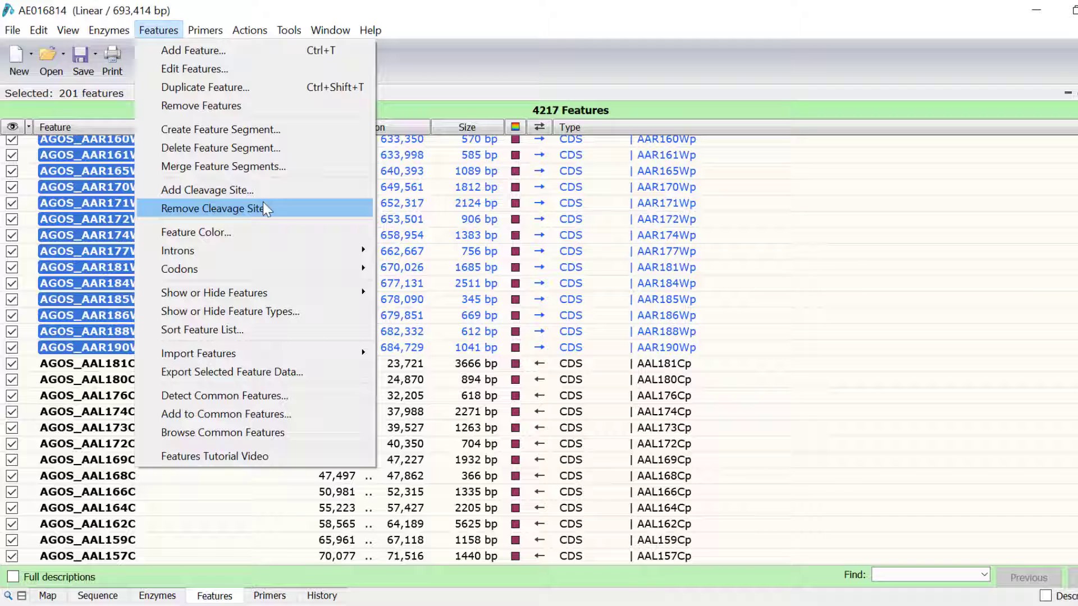
{"action": "left_click", "coordinate": [270, 233]}
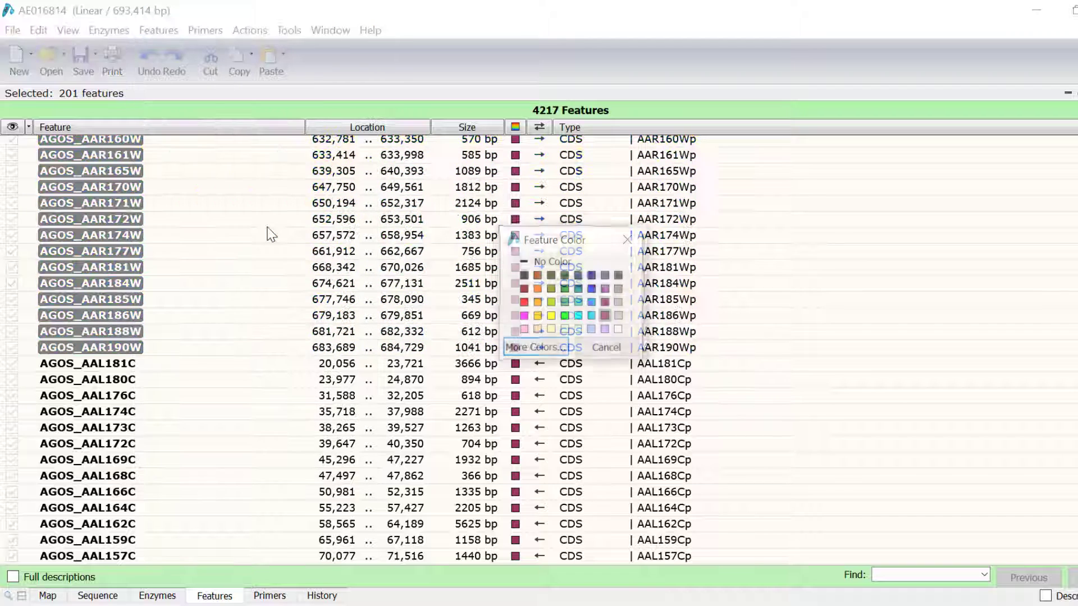
{"action": "left_click", "coordinate": [524, 301]}
{"action": "mouse_move", "coordinate": [584, 433]}
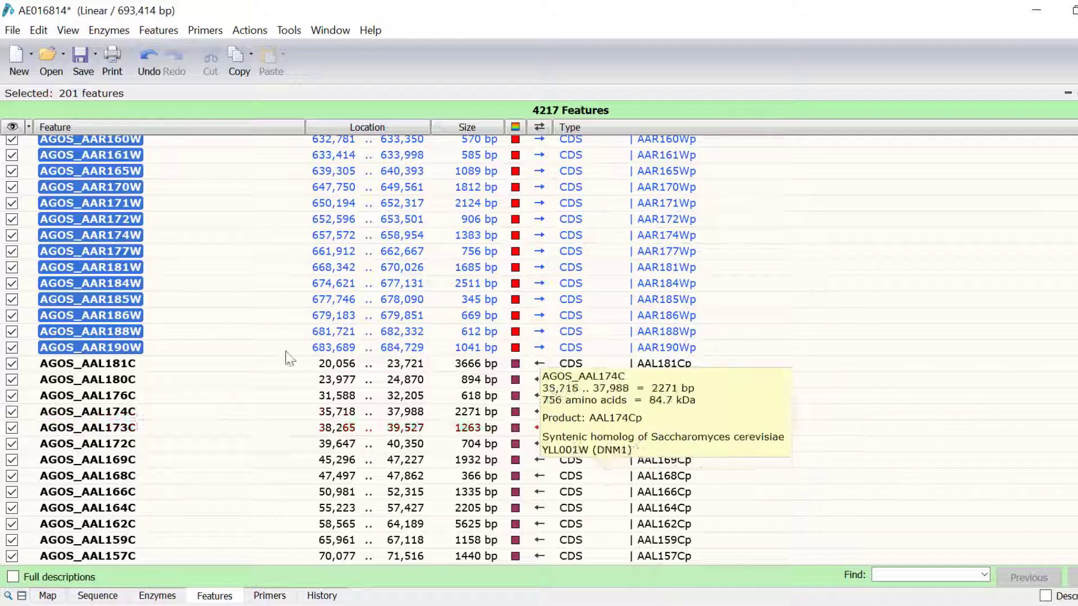
Step: Select all reverse CDS features from AGOS_AAL181C onward, colour them blue, and clear the selection
{"action": "left_click", "coordinate": [132, 368]}
{"action": "scroll", "coordinate": [209, 366], "scroll_direction": "down", "scroll_amount": 20}
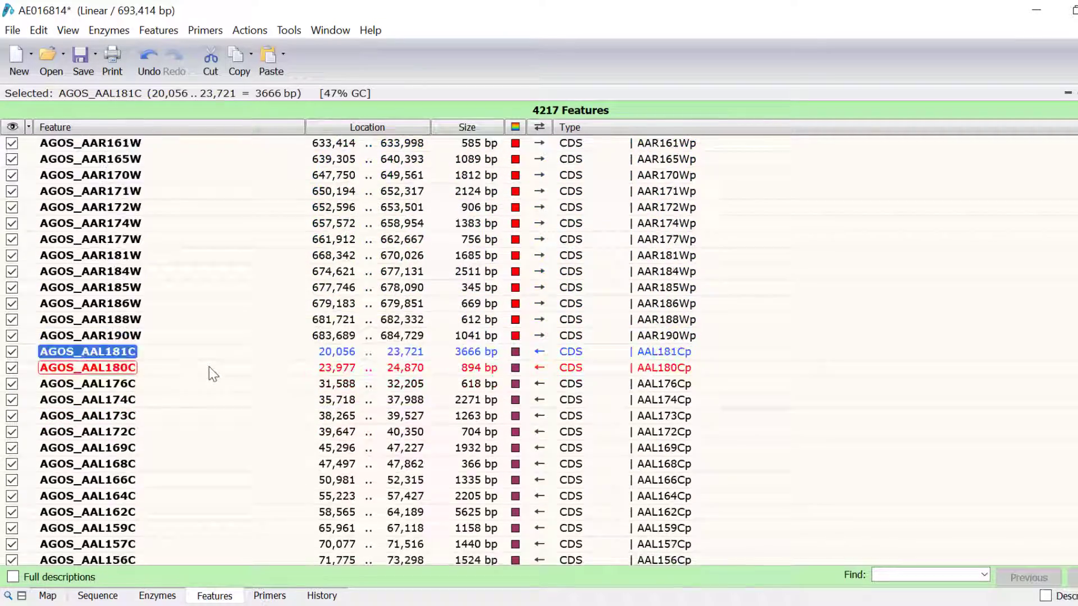
{"action": "scroll", "coordinate": [209, 365], "scroll_direction": "down", "scroll_amount": 13}
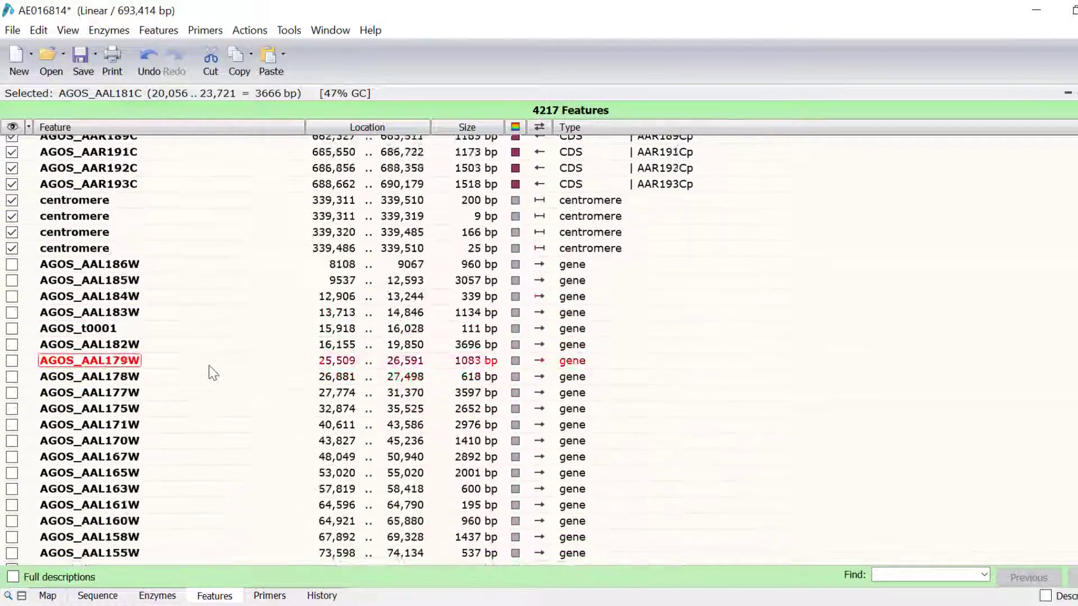
{"action": "scroll", "coordinate": [209, 366], "scroll_direction": "up", "scroll_amount": 3}
{"action": "left_click", "coordinate": [120, 305], "text": "shift"}
{"action": "scroll", "coordinate": [122, 312], "scroll_direction": "up", "scroll_amount": 17}
{"action": "scroll", "coordinate": [123, 311], "scroll_direction": "up", "scroll_amount": 20}
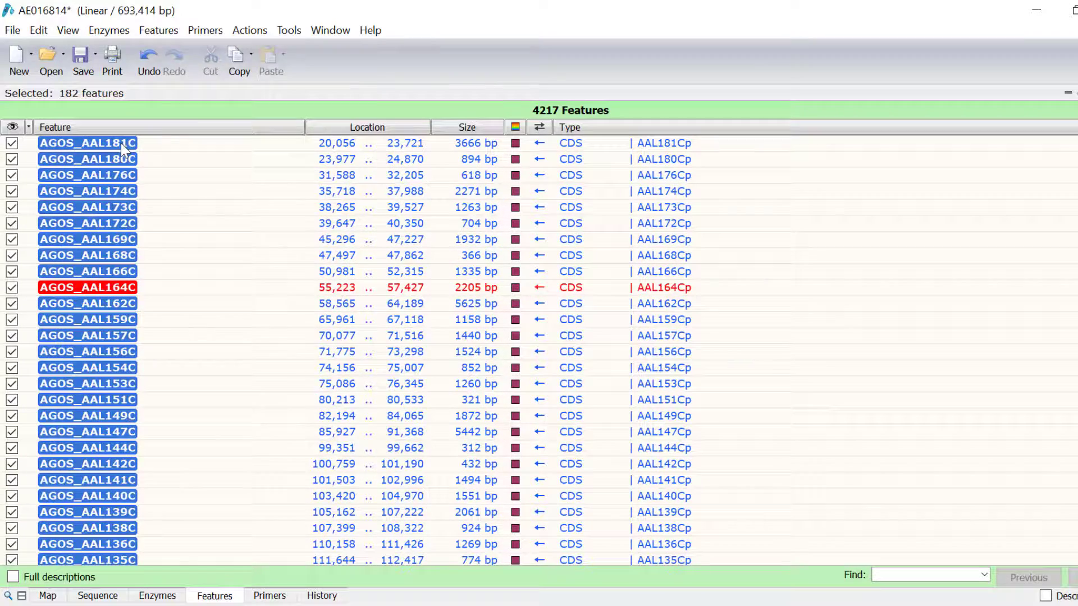
{"action": "left_click", "coordinate": [159, 30]}
{"action": "left_click", "coordinate": [264, 232]}
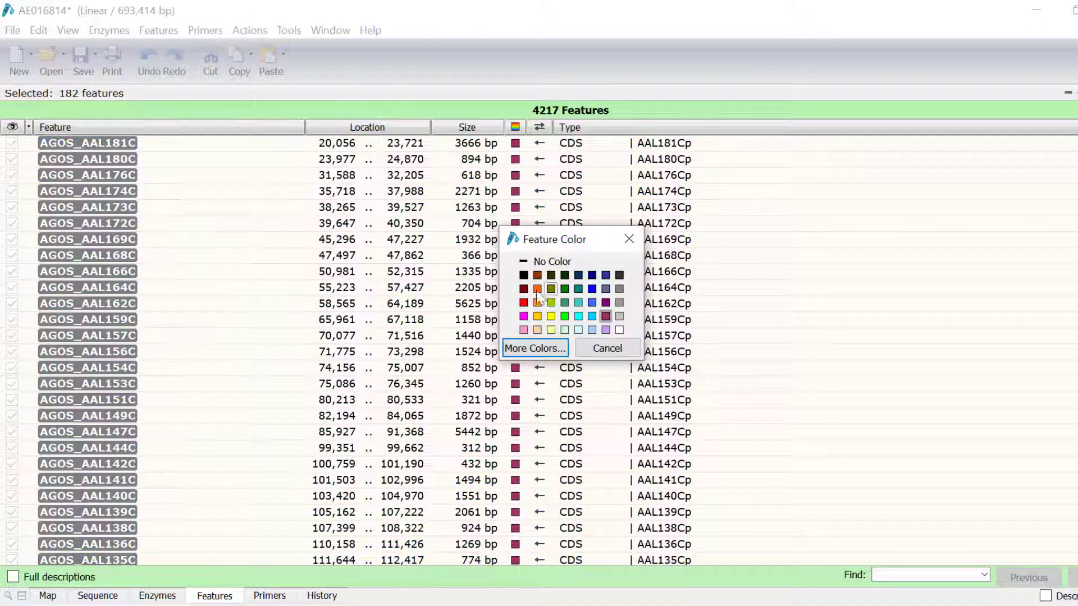
{"action": "left_click", "coordinate": [595, 292]}
{"action": "left_click", "coordinate": [884, 399]}
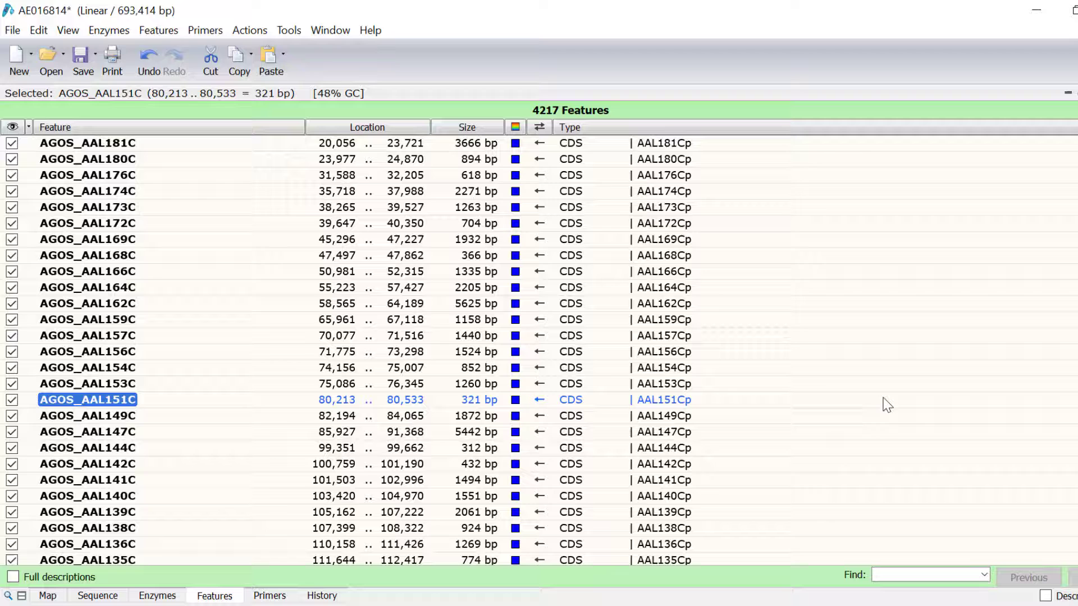
Step: View the linear map zoomed out to about 43 kb and pan along the chromosome
{"action": "left_click", "coordinate": [48, 596]}
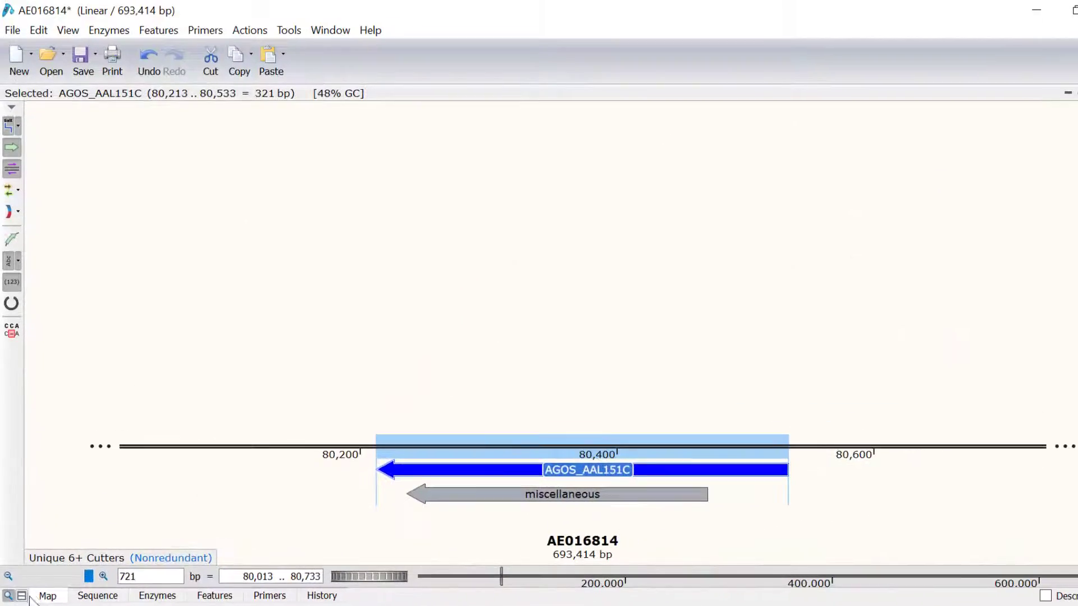
{"action": "left_click_drag", "start_coordinate": [88, 575], "coordinate": [73, 577]}
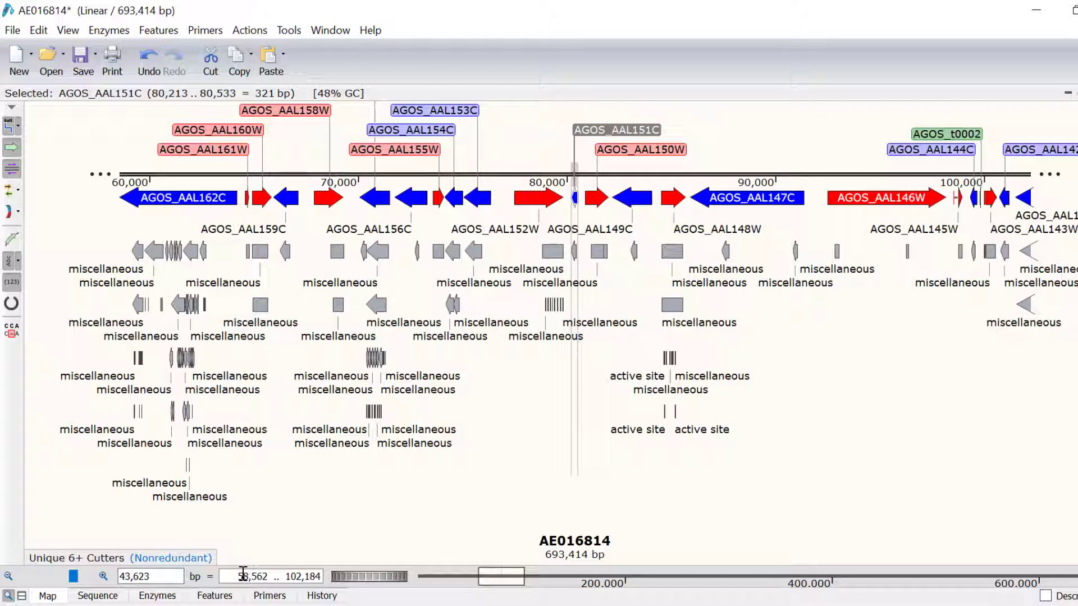
{"action": "left_click_drag", "start_coordinate": [482, 575], "coordinate": [610, 585]}
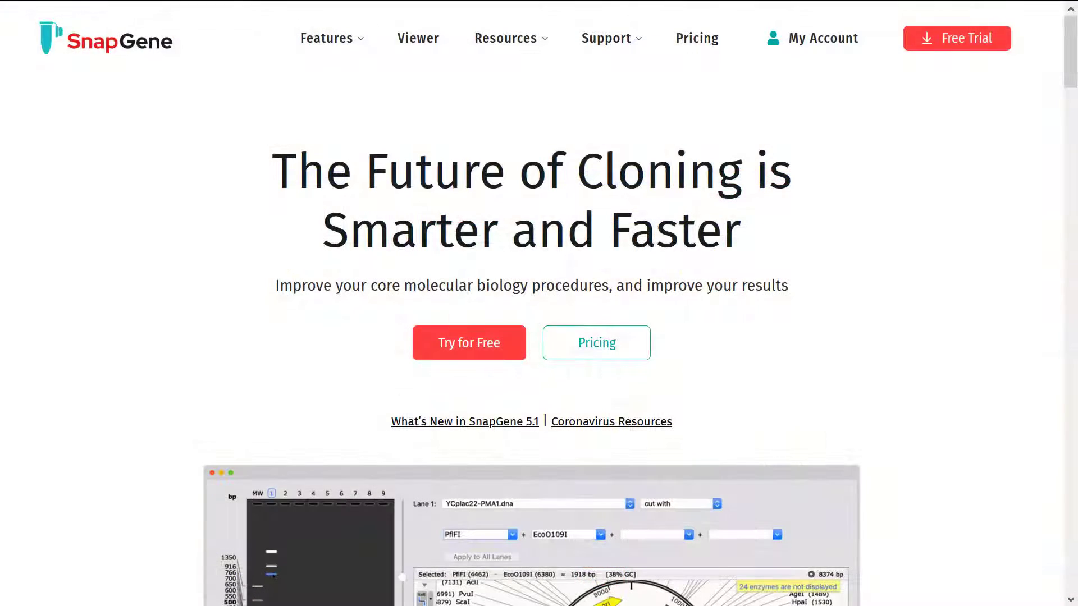
Step: Scroll the SnapGene homepage down to the Design Better Procedures section
{"action": "scroll", "coordinate": [539, 303], "scroll_direction": "down", "scroll_amount": 4}
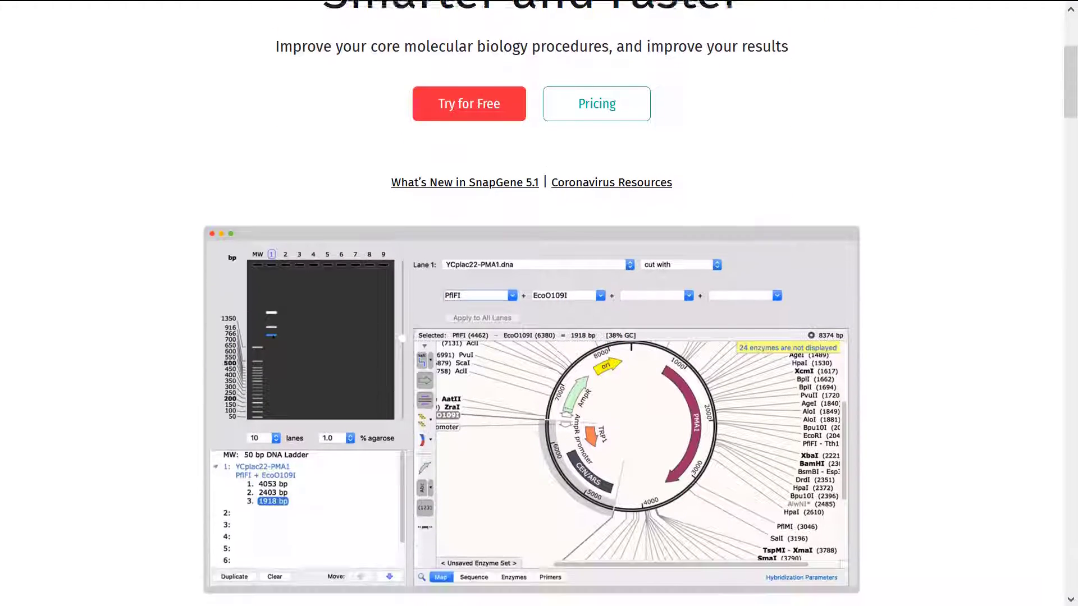
{"action": "scroll", "coordinate": [539, 304], "scroll_direction": "down", "scroll_amount": 6}
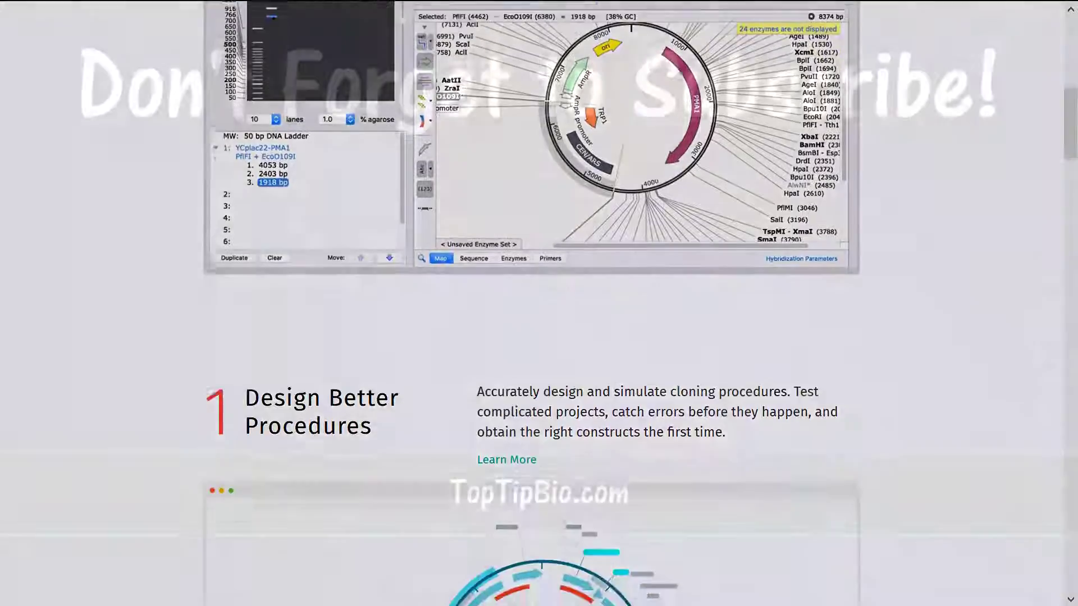